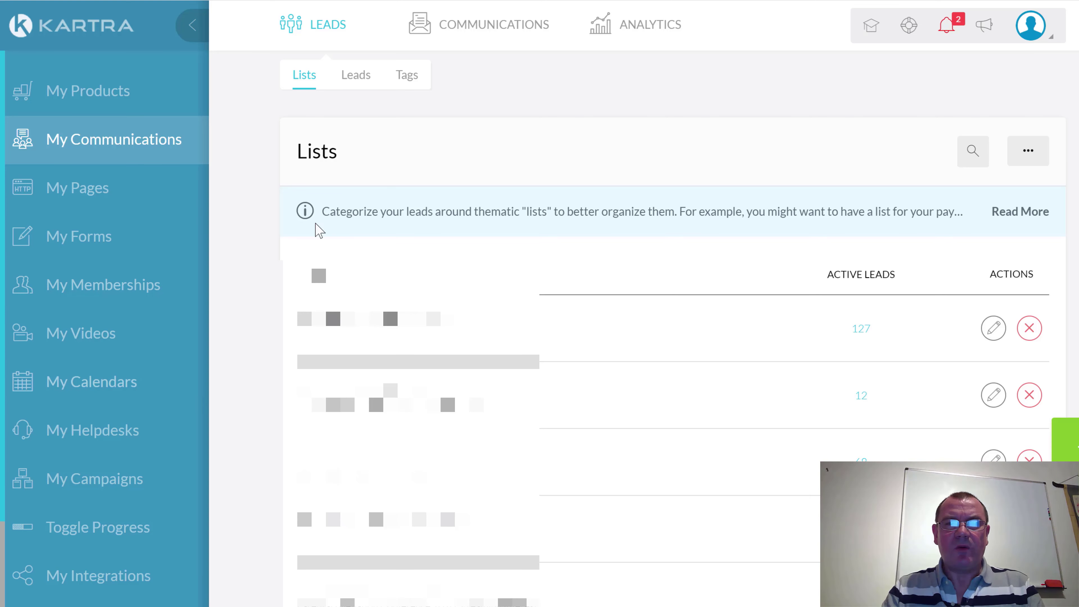
- Look over the leads lists and the full set of modules offered in the main navigation
scroll(222, 245, "down", 2)
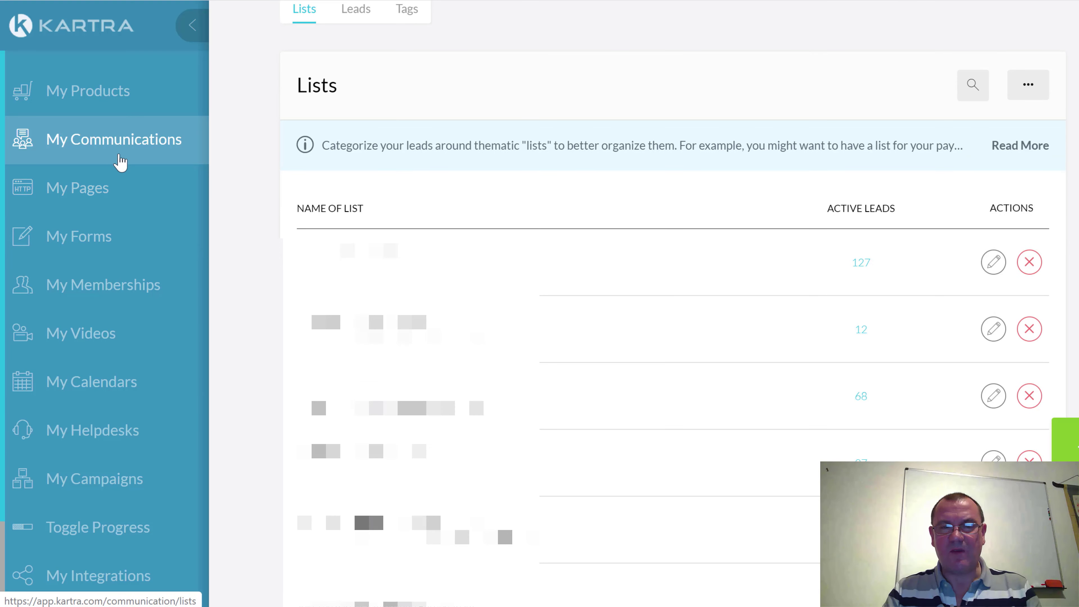
scroll(105, 211, "down", 1)
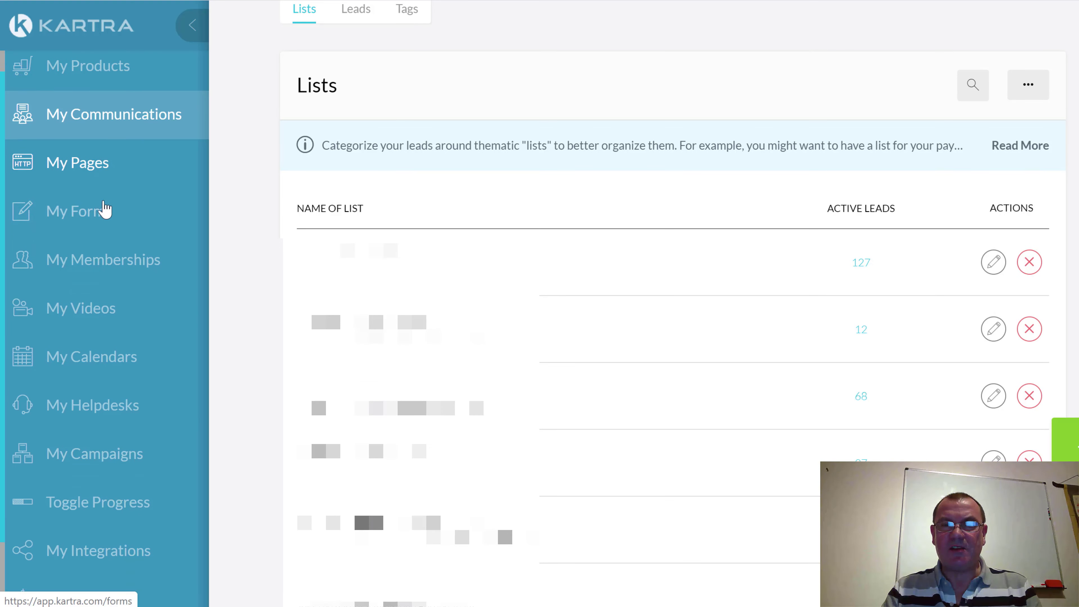
scroll(104, 209, "down", 1)
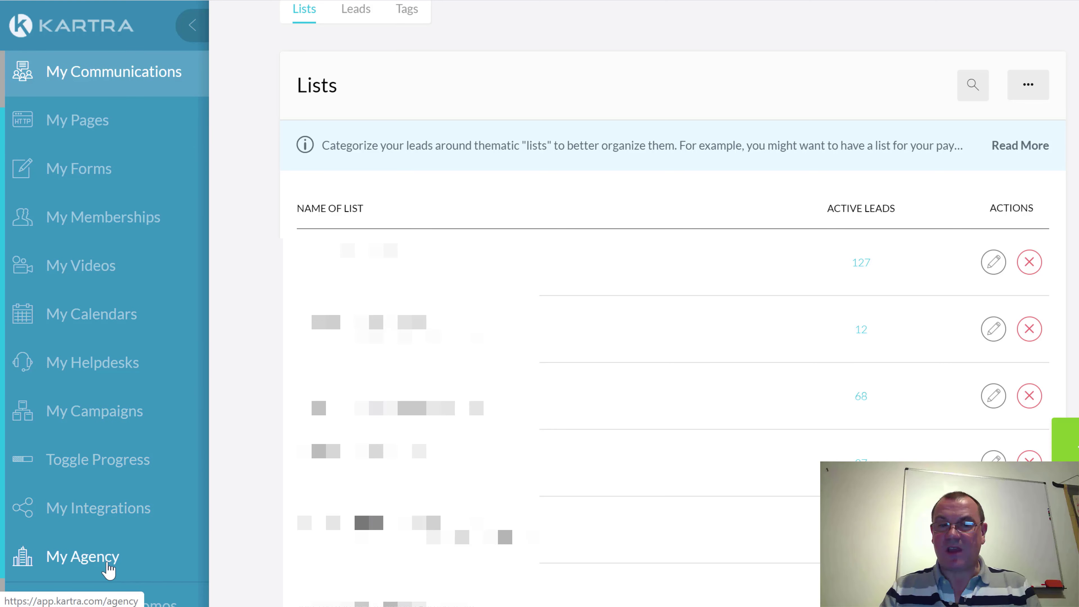
scroll(164, 477, "up", 2)
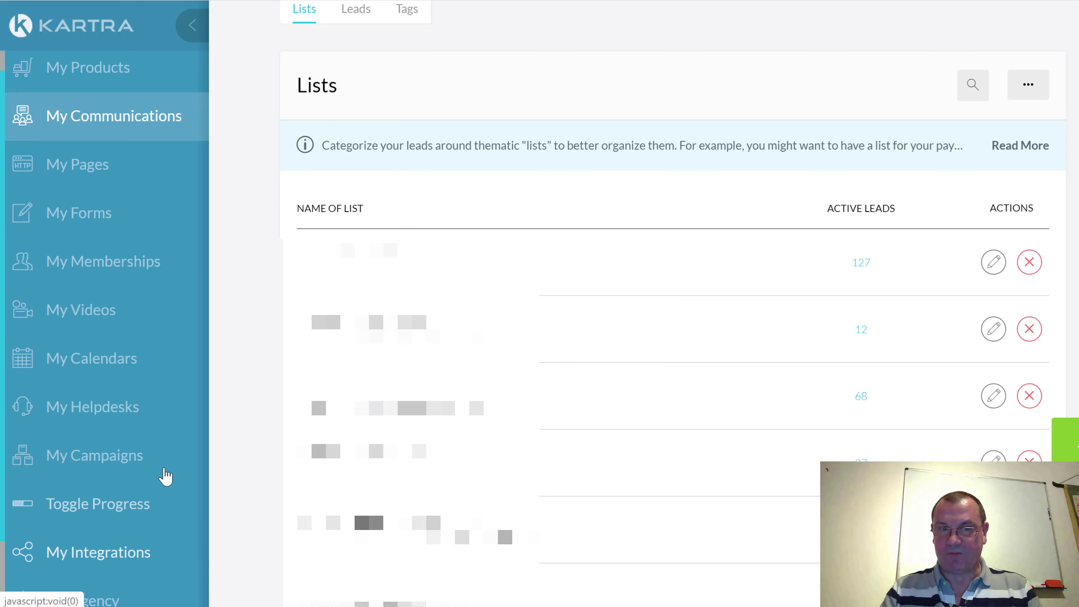
scroll(164, 477, "down", 4)
scroll(167, 499, "up", 3)
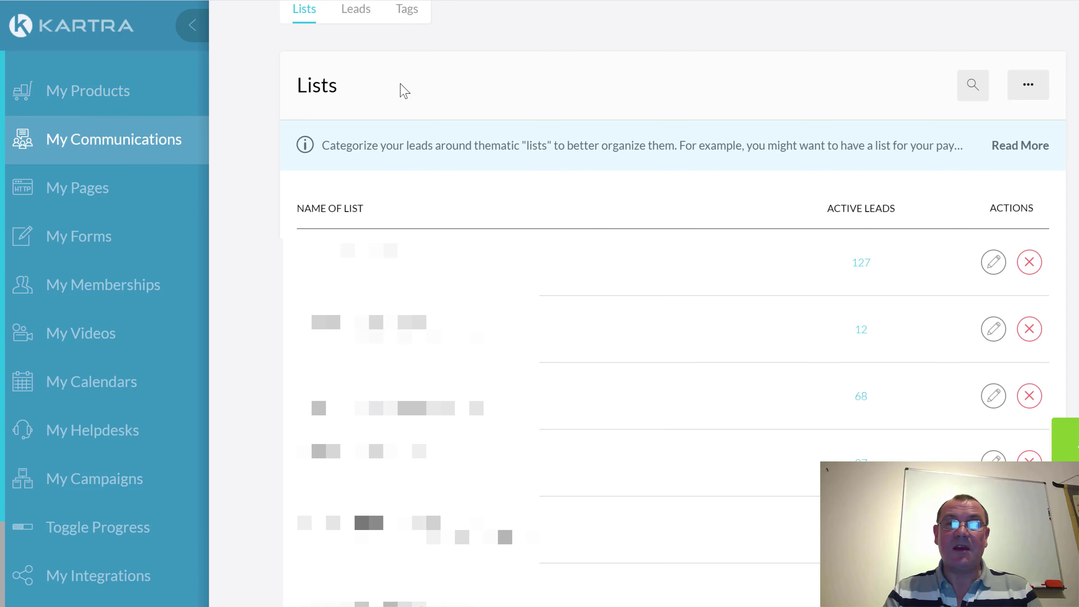
scroll(404, 90, "up", 2)
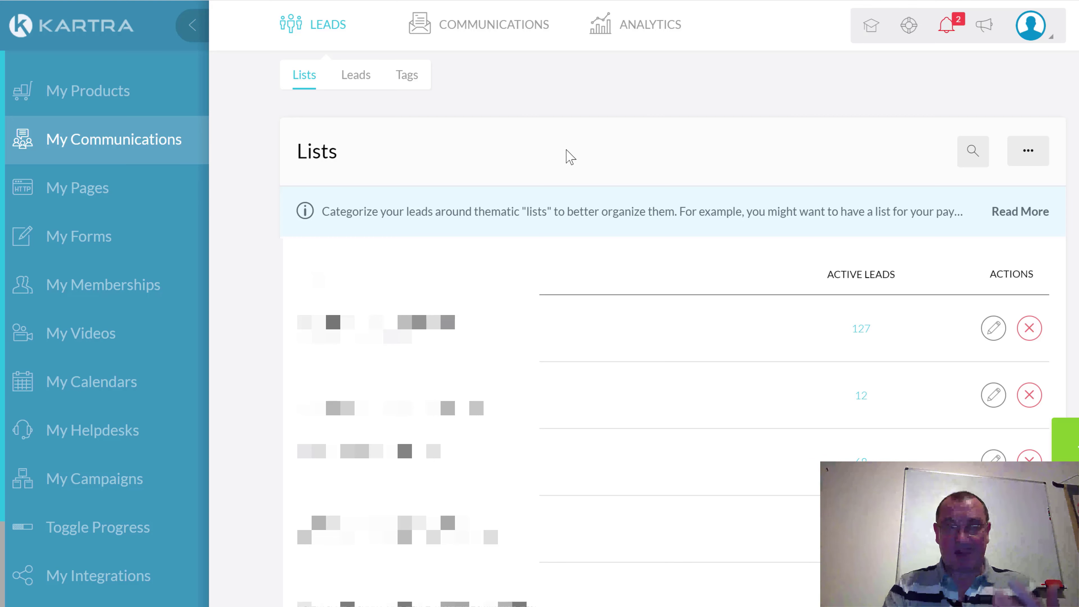
- View the Pages overview, and open My Forms to browse through the existing forms
left_click(89, 197)
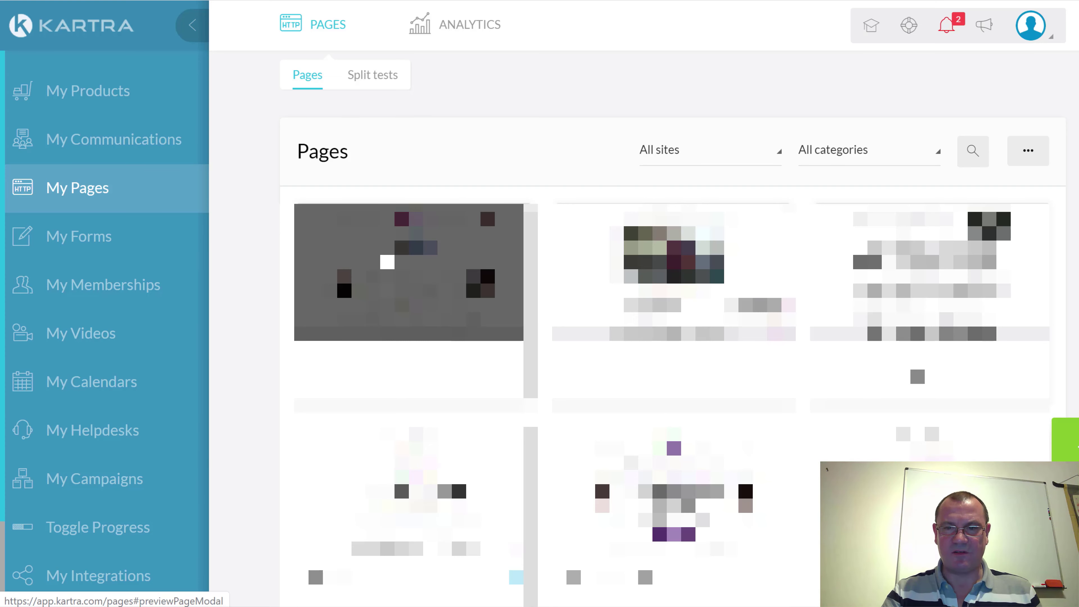
left_click(125, 238)
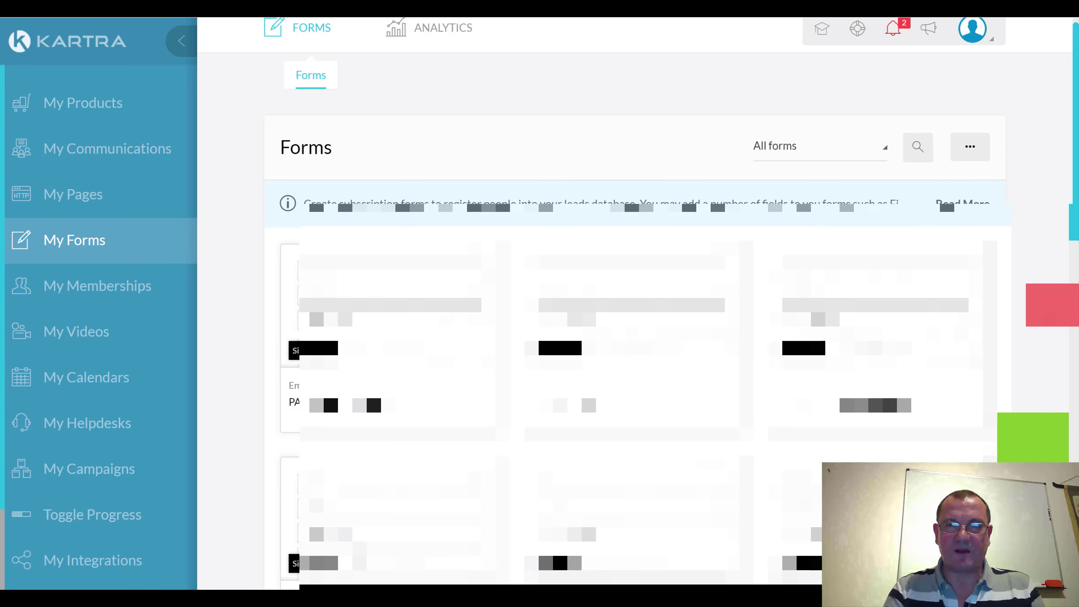
scroll(953, 188, "down", 6)
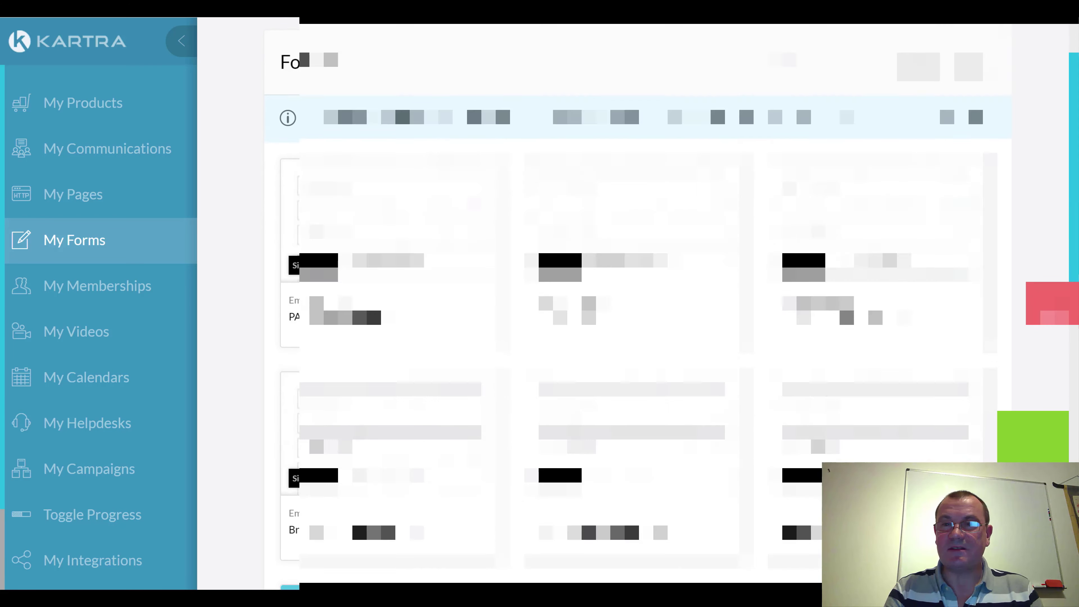
scroll(637, 303, "down", 3)
scroll(637, 304, "up", 3)
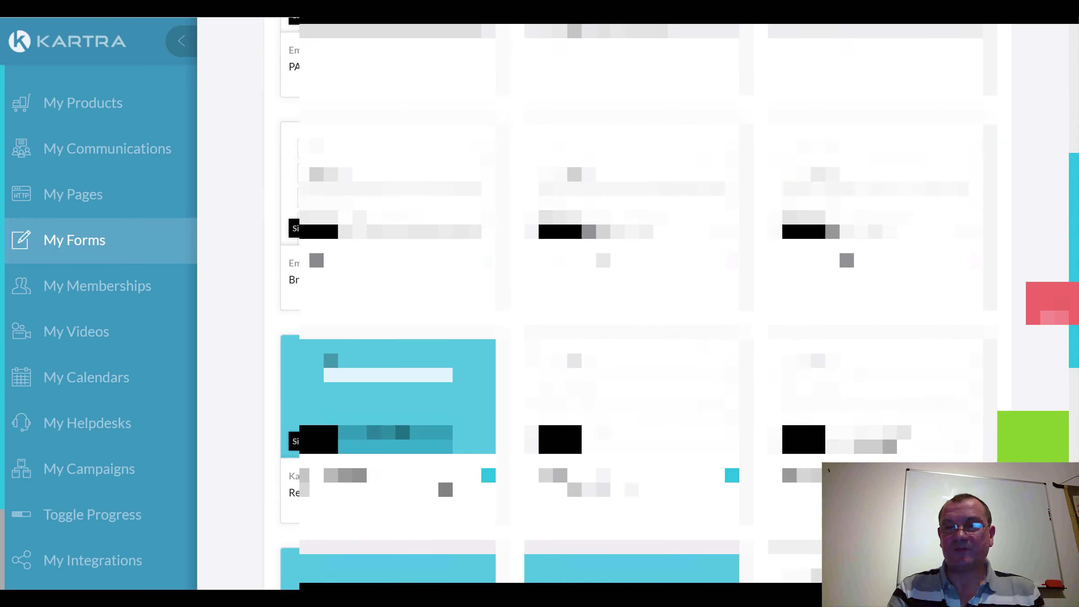
scroll(875, 323, "up", 2)
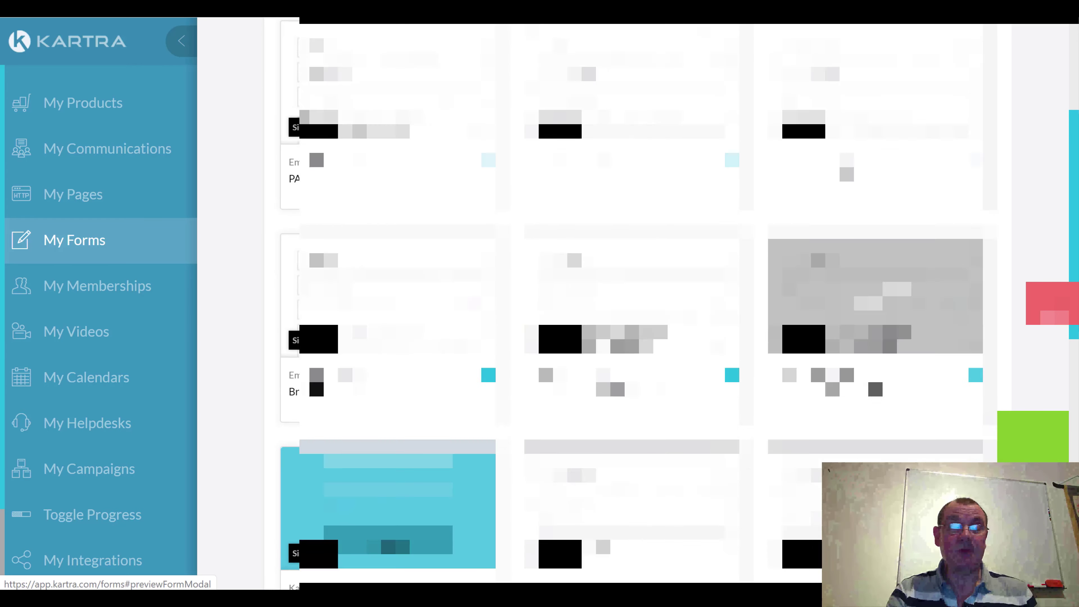
scroll(875, 323, "up", 1)
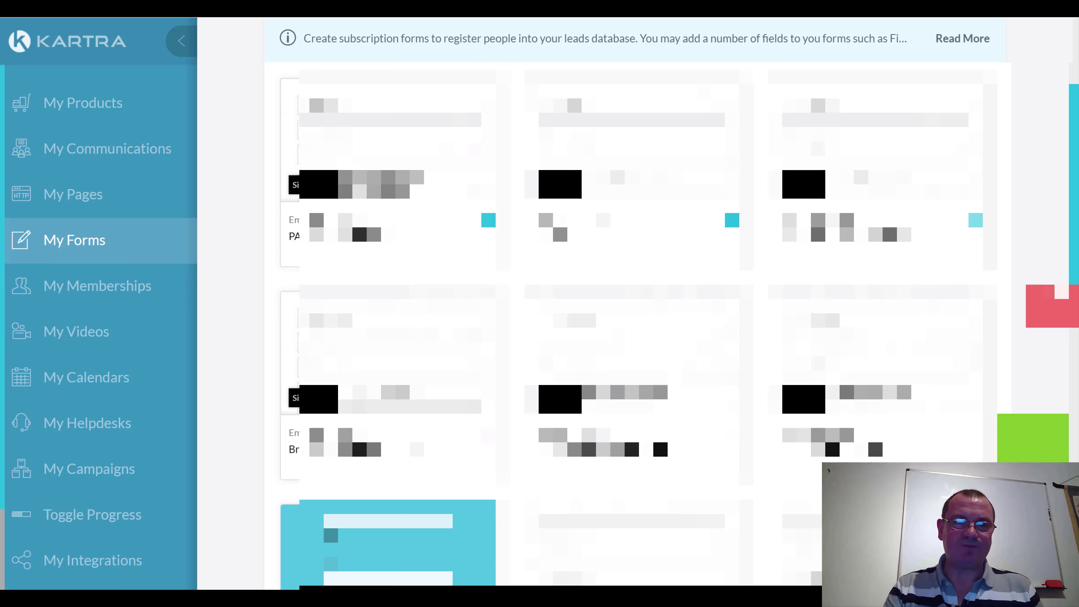
- View the memberships overview and the videos overview
left_click(133, 297)
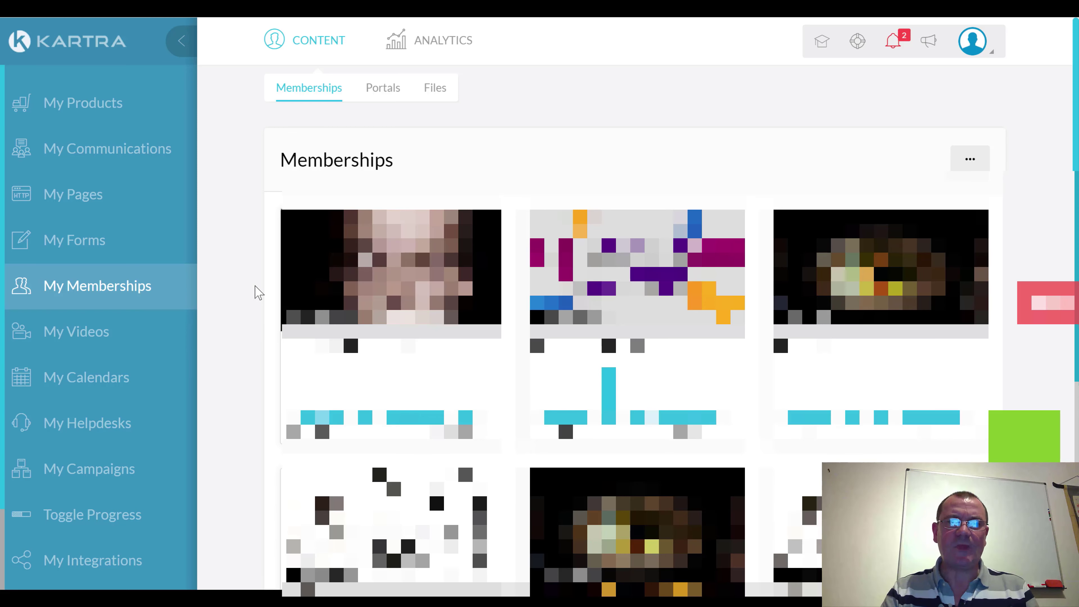
left_click(452, 46)
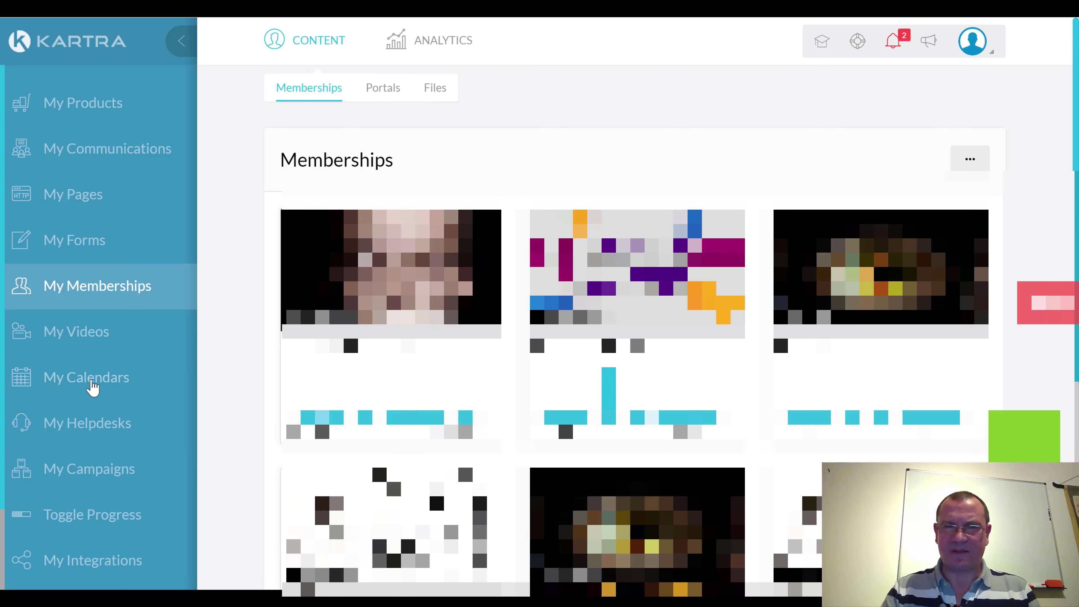
left_click(81, 340)
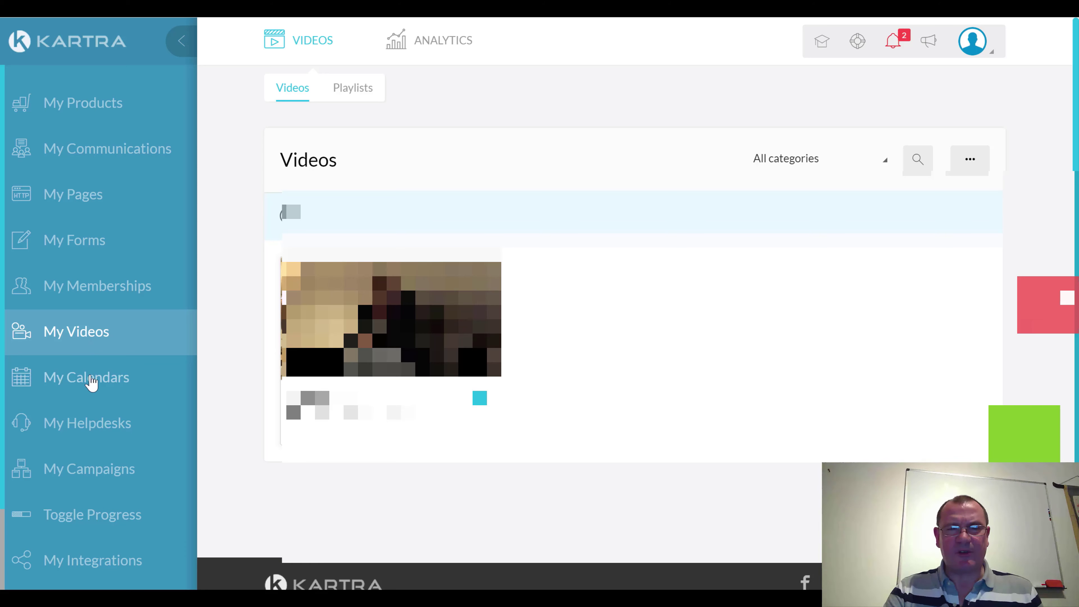
- Review the calendars introduction on scheduling private appointments and classes, and open the helpdesks overview
left_click(93, 385)
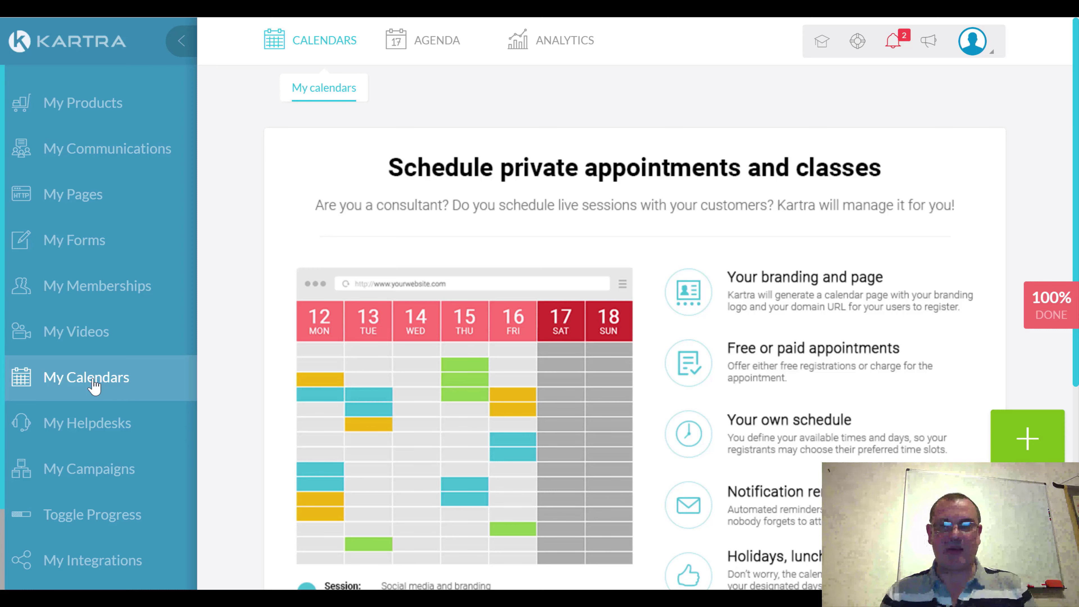
scroll(127, 385, "down", 1)
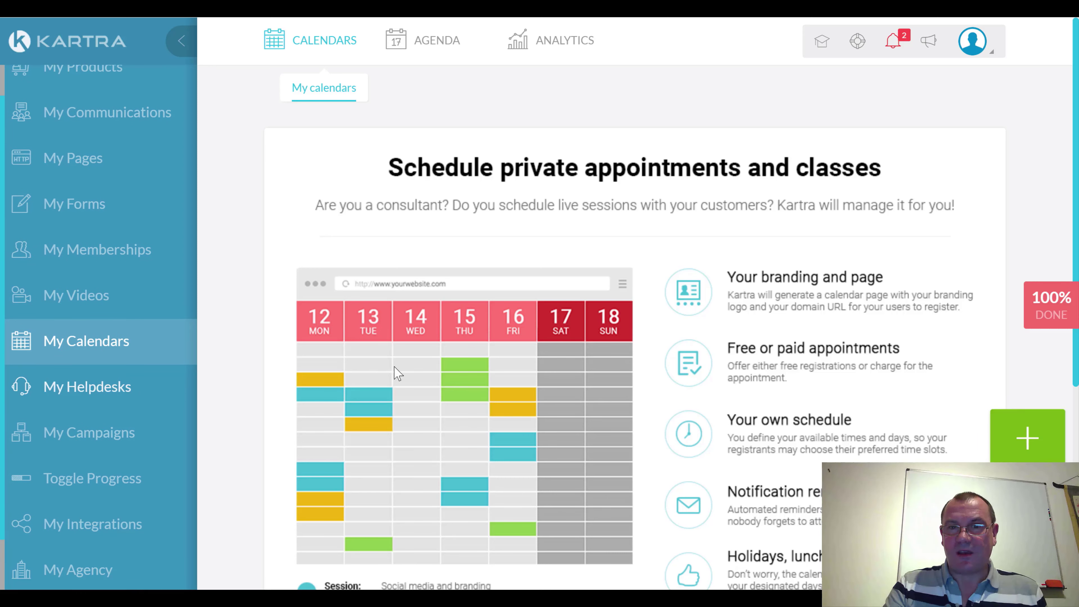
scroll(397, 373, "down", 3)
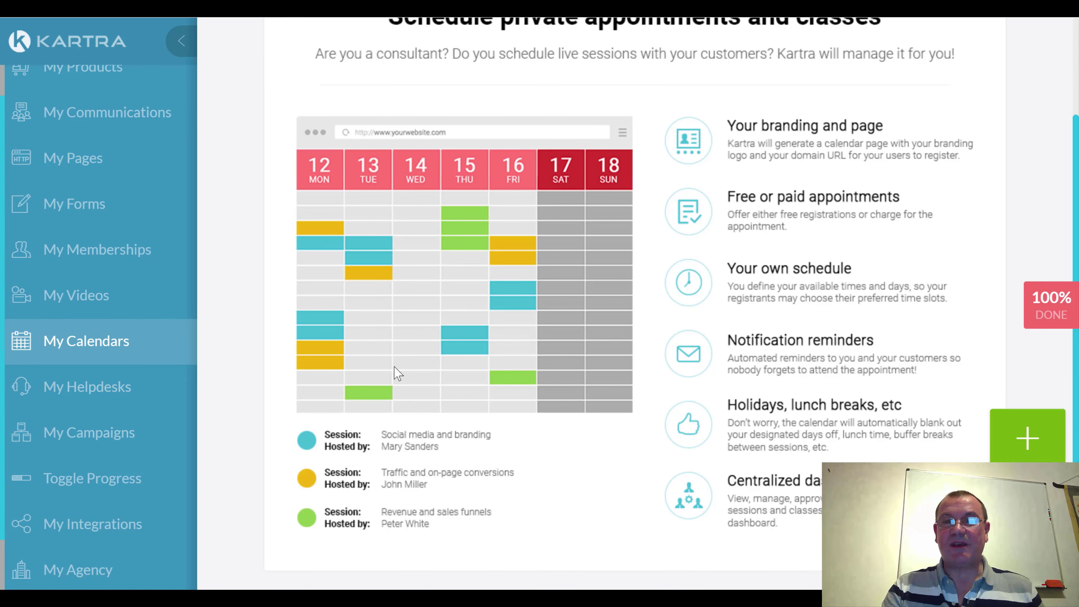
scroll(398, 373, "up", 1)
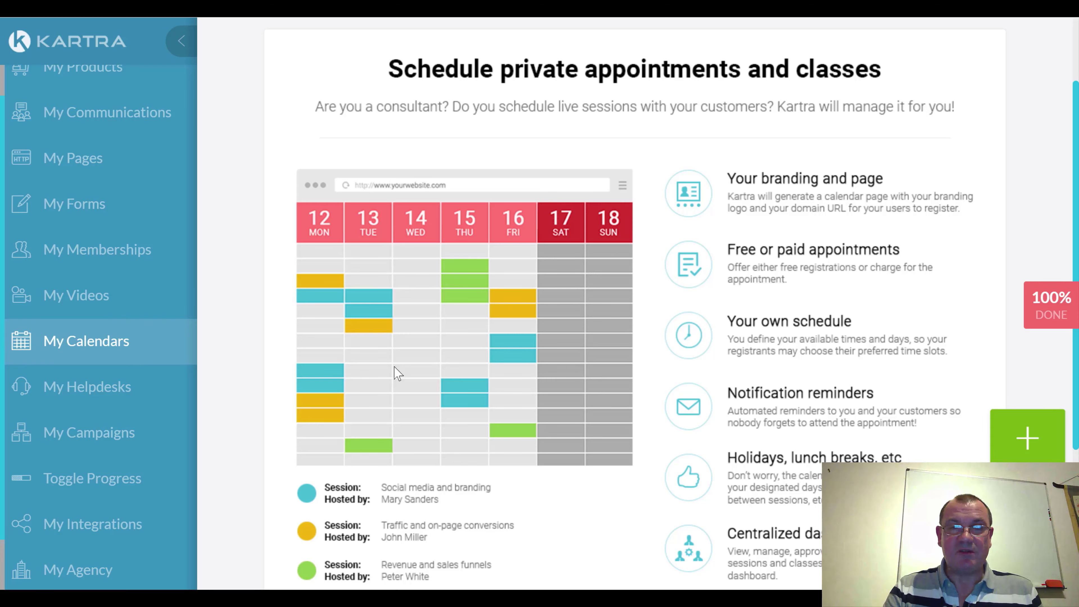
left_click(96, 400)
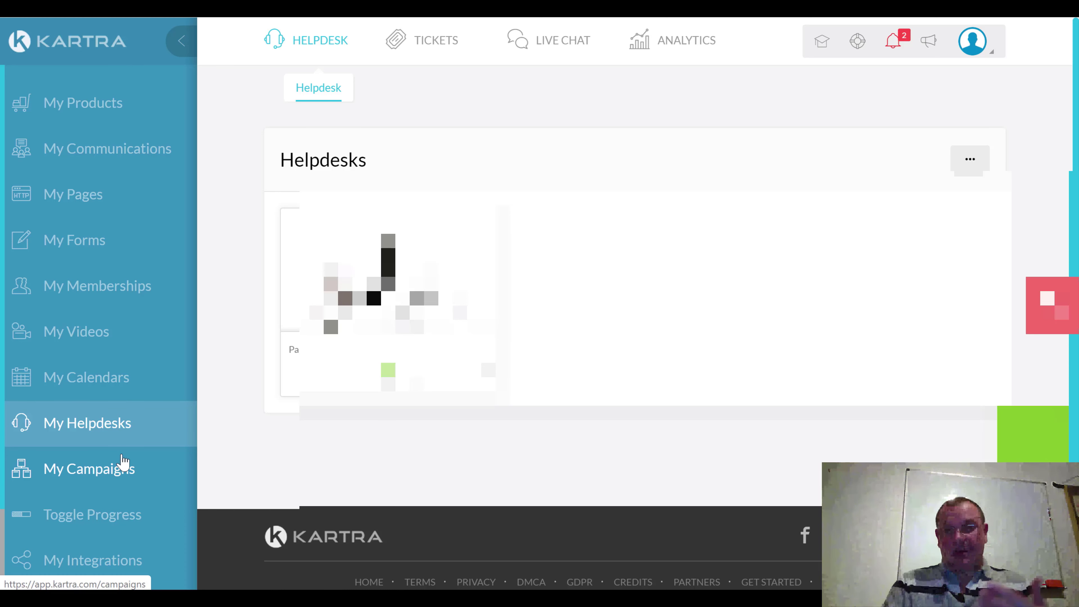
- Open My Campaigns and browse the available done-for-you campaigns
left_click(119, 477)
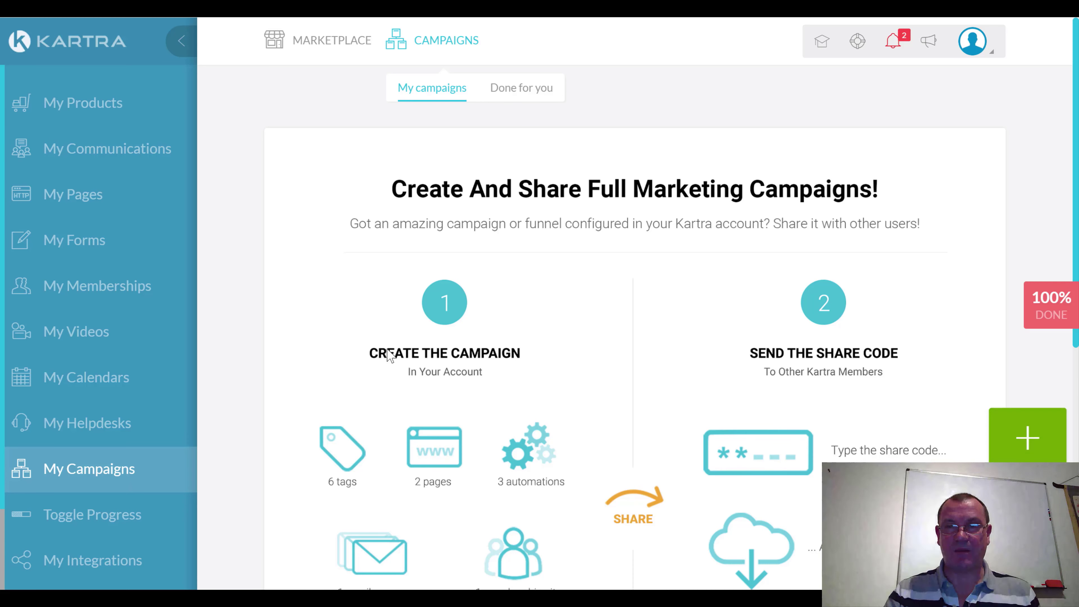
left_click(523, 89)
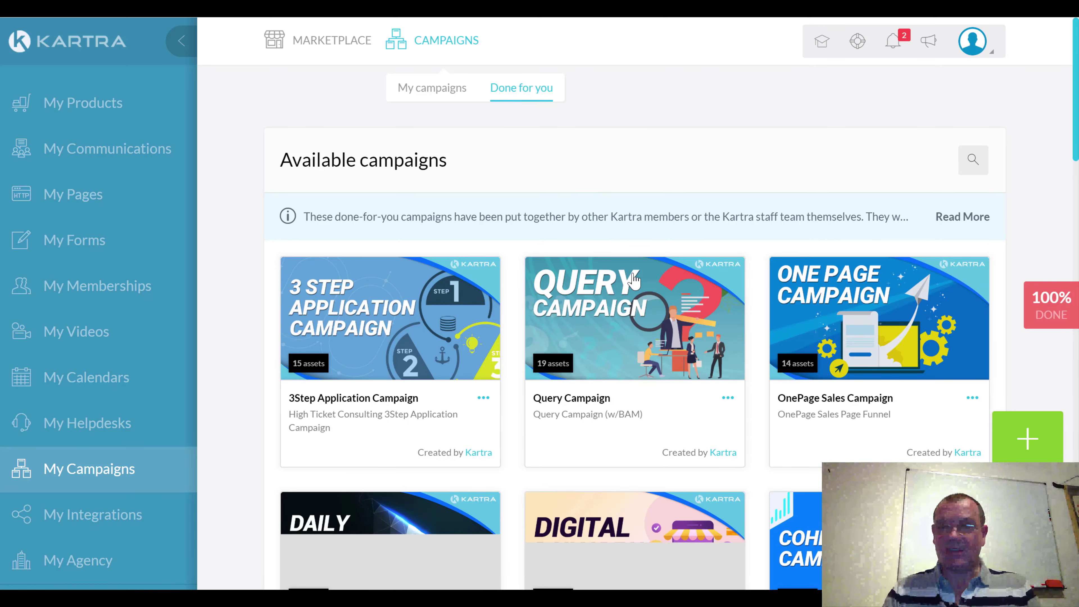
scroll(634, 279, "down", 3)
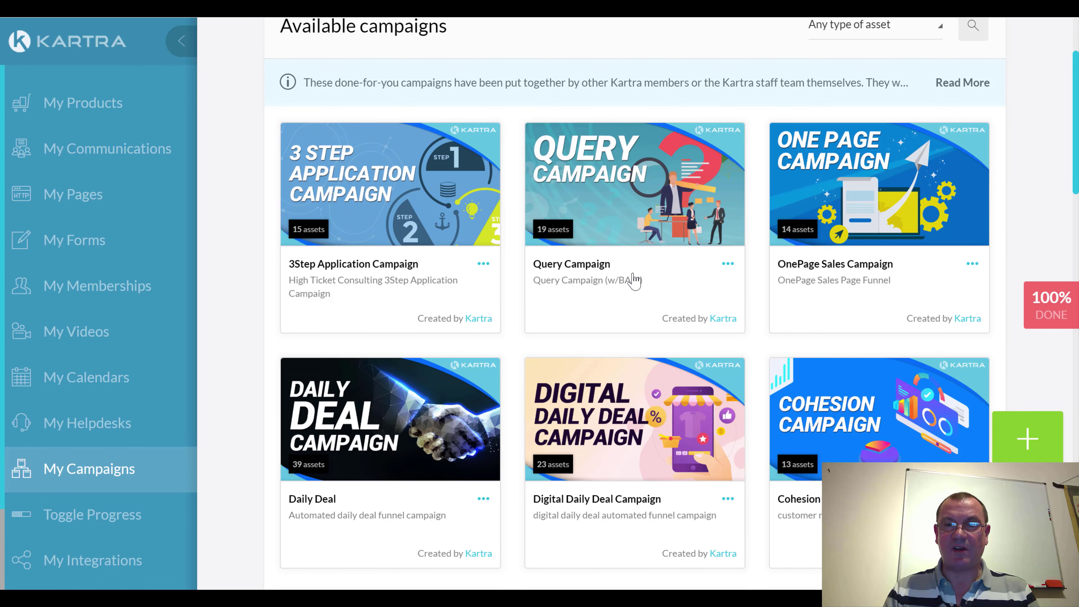
scroll(634, 279, "down", 5)
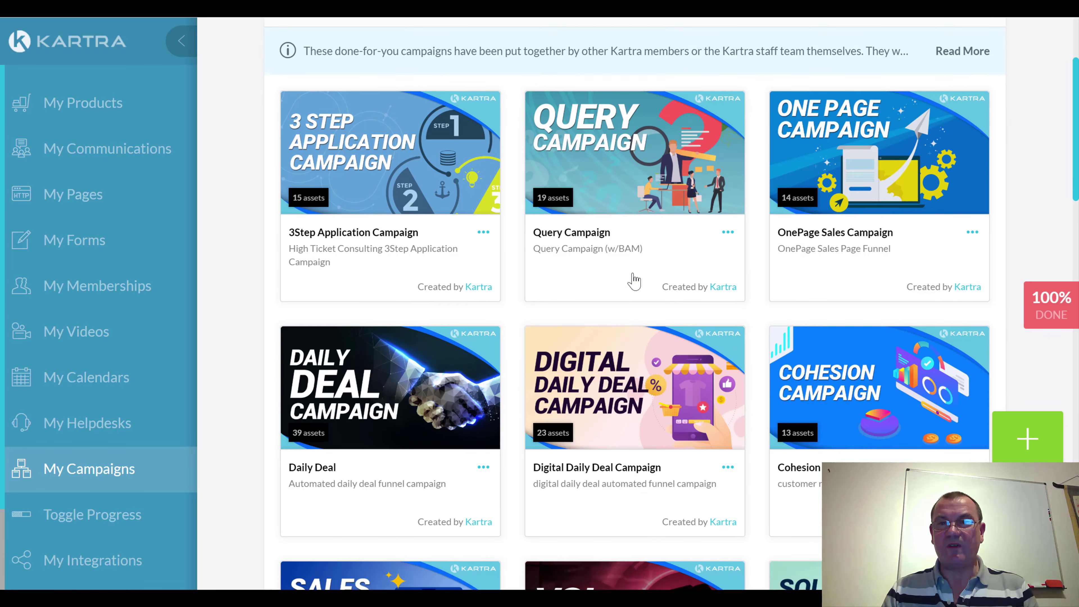
scroll(634, 280, "down", 3)
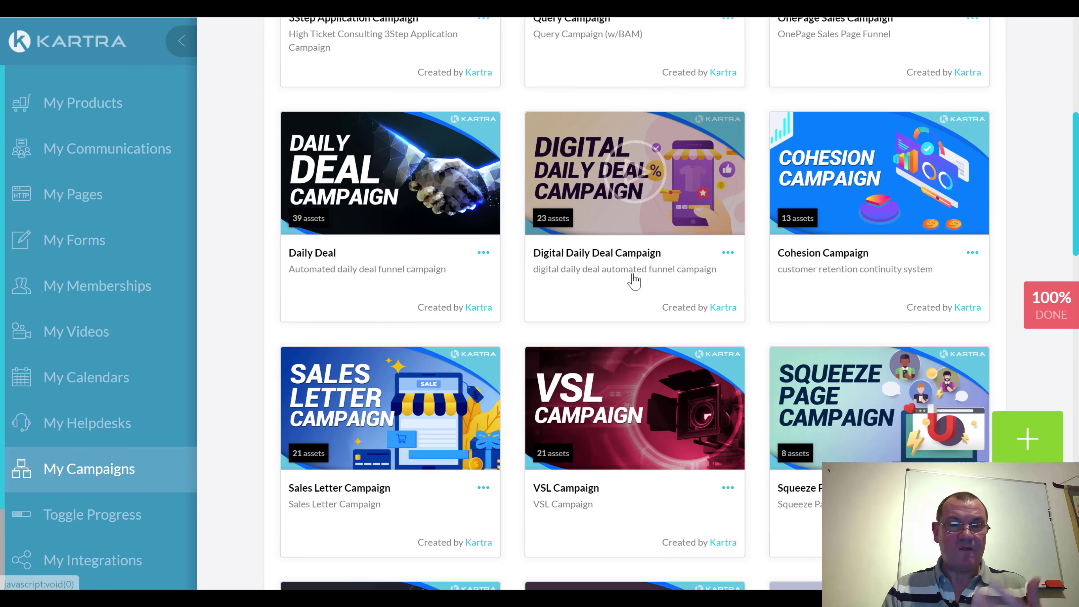
scroll(680, 263, "down", 1)
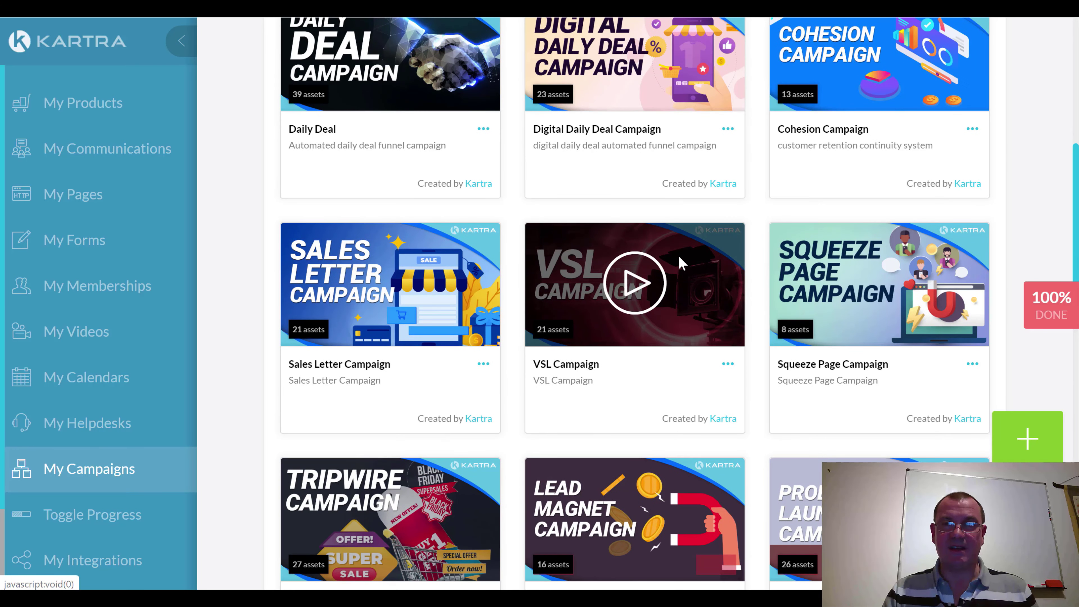
scroll(679, 262, "up", 2)
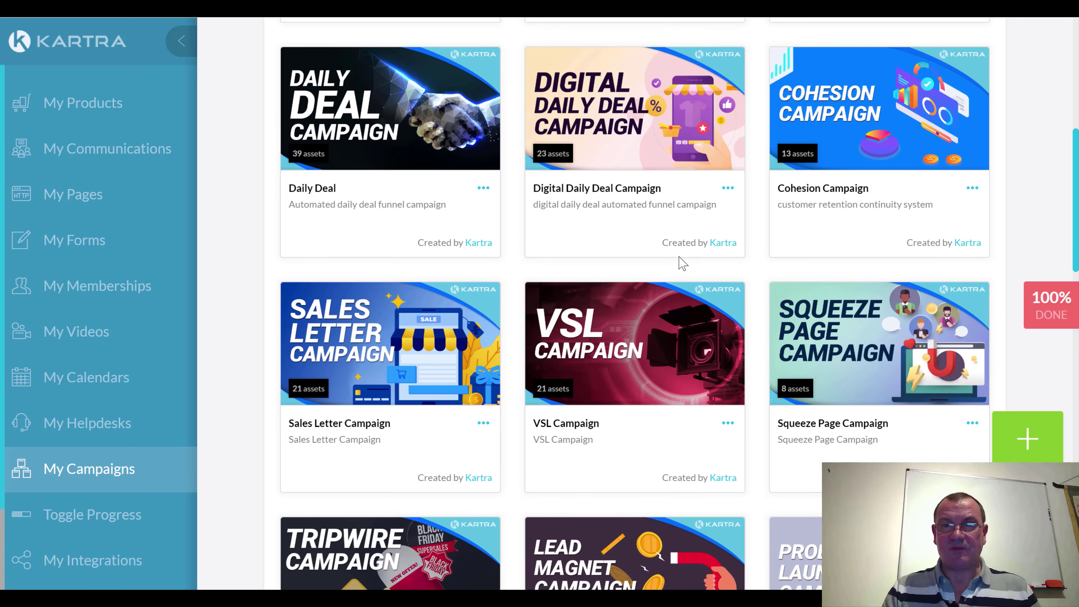
scroll(682, 263, "up", 2)
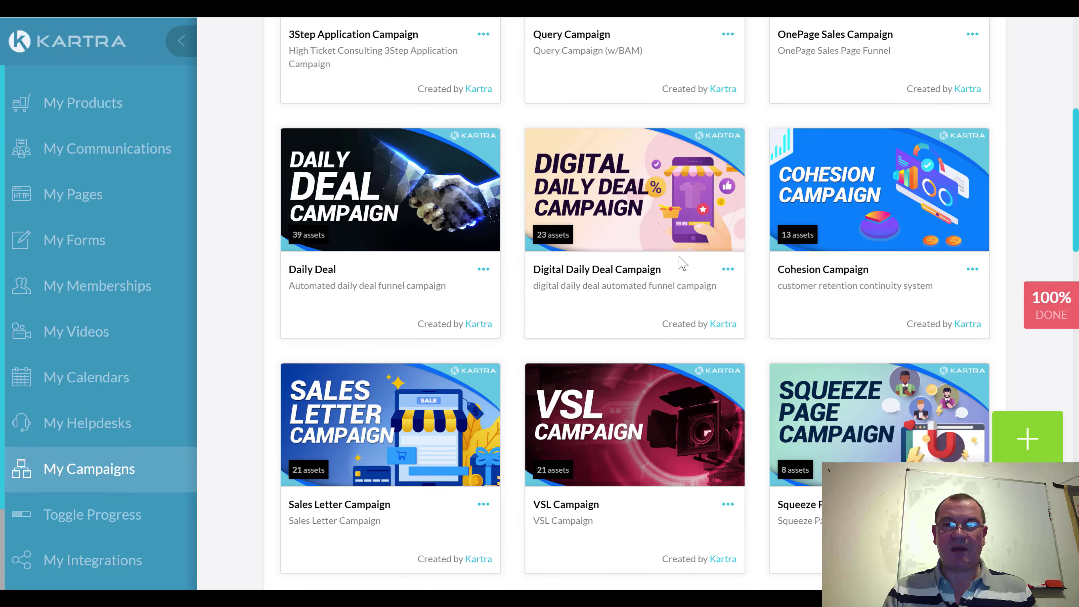
scroll(682, 263, "down", 1)
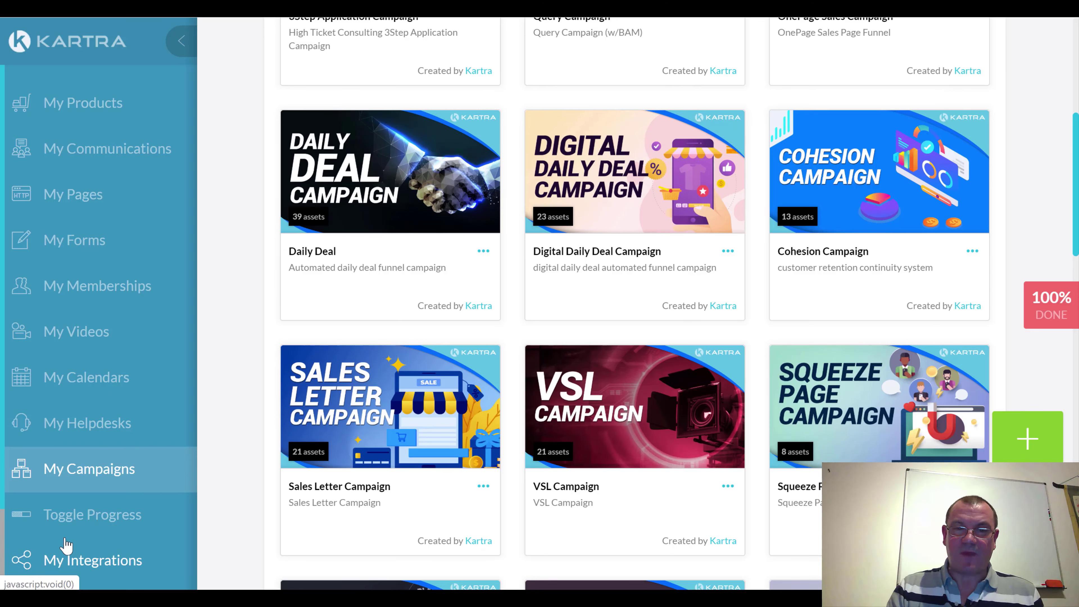
- Try toggling the progress indicator repeatedly with Toggle Progress
left_click(92, 528)
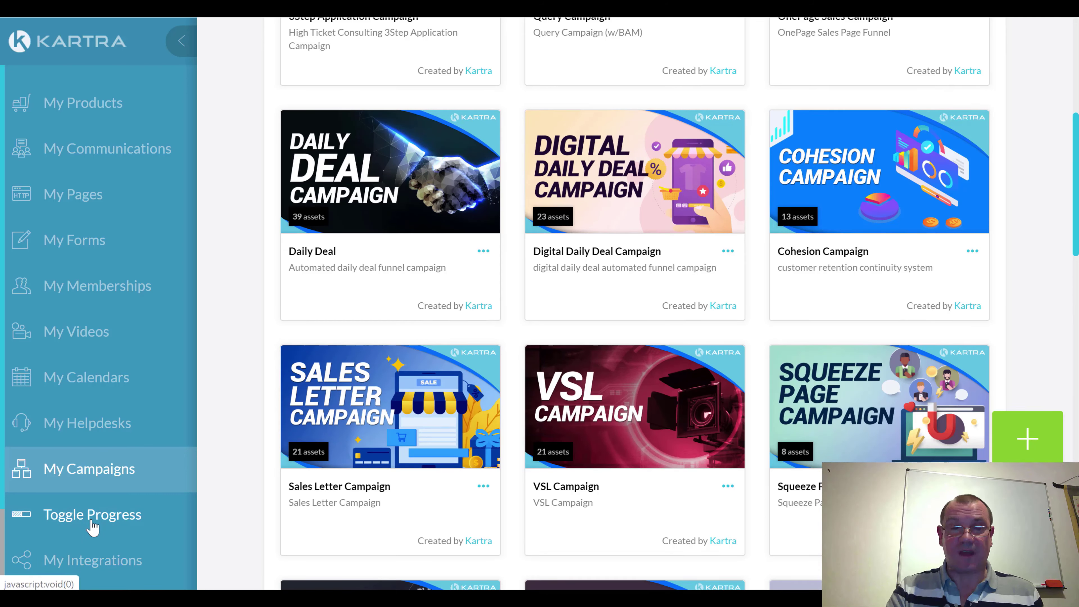
left_click(93, 527)
left_click(93, 527)
left_click(92, 527)
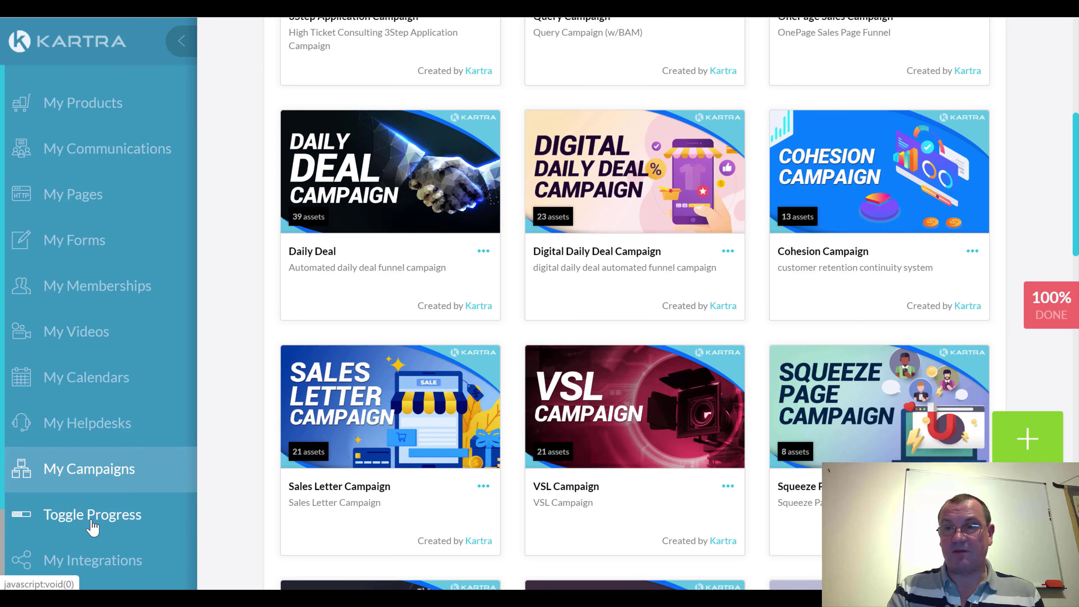
left_click(93, 527)
left_click(93, 527)
left_click(93, 527)
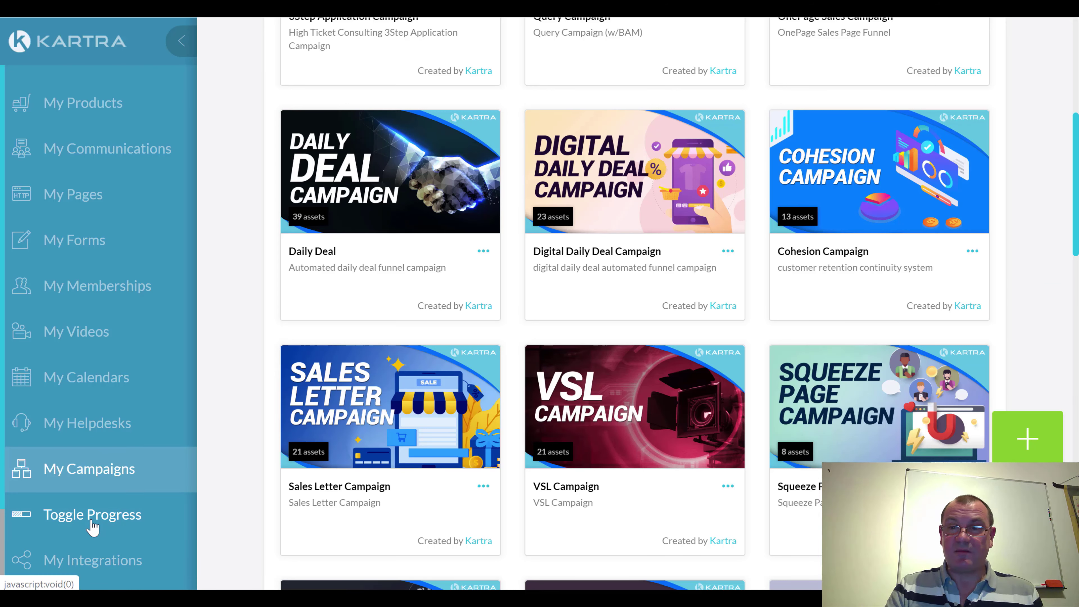
left_click(92, 527)
- Open My Integrations and look through the supported third-party integrations
scroll(101, 502, "down", 2)
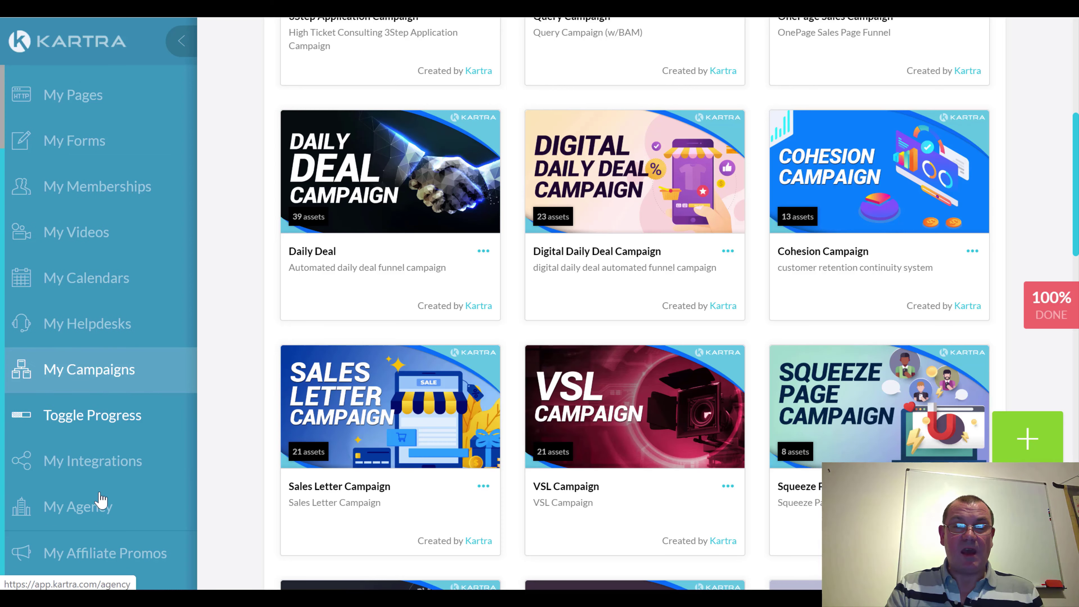
left_click(103, 468)
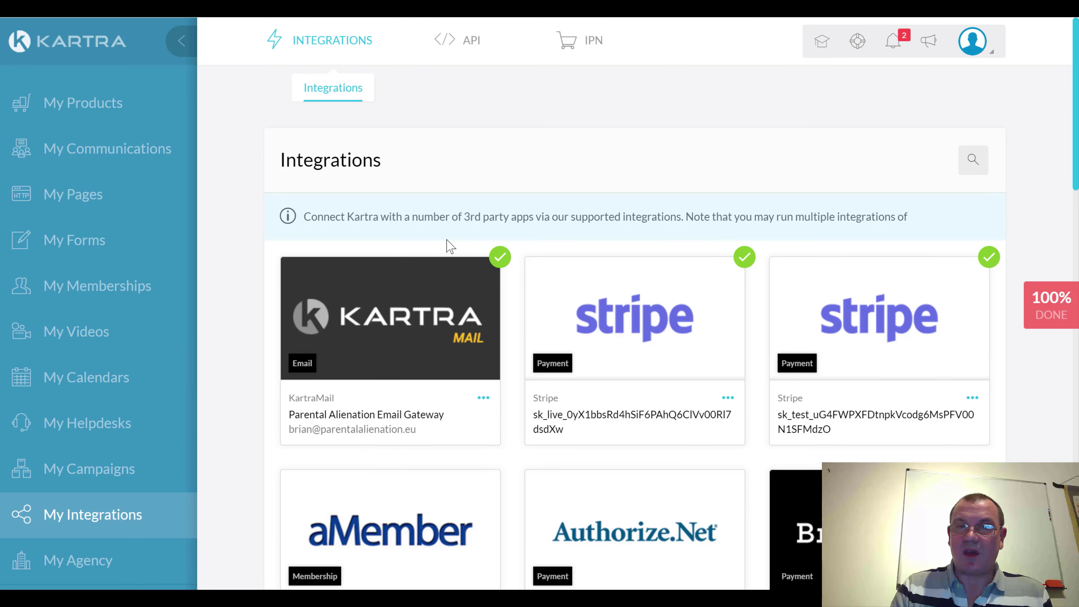
scroll(615, 348, "down", 3)
scroll(615, 348, "down", 1)
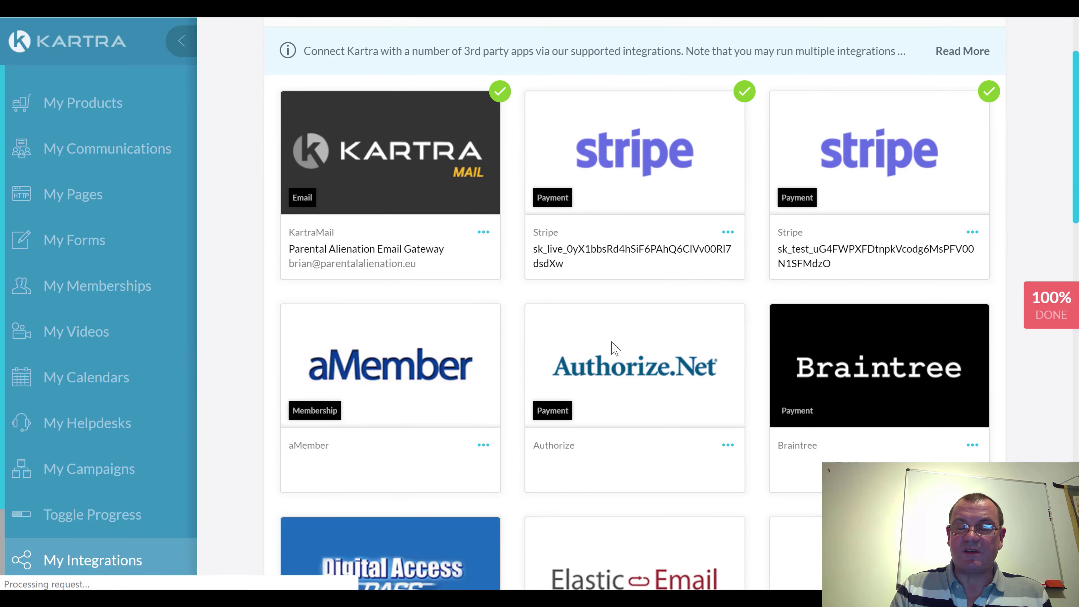
- Expand the All integrations category filter, examine the available payment, membership, email, SMS, hub and calendar integrations, and check the API options
scroll(615, 347, "down", 2)
scroll(614, 347, "up", 6)
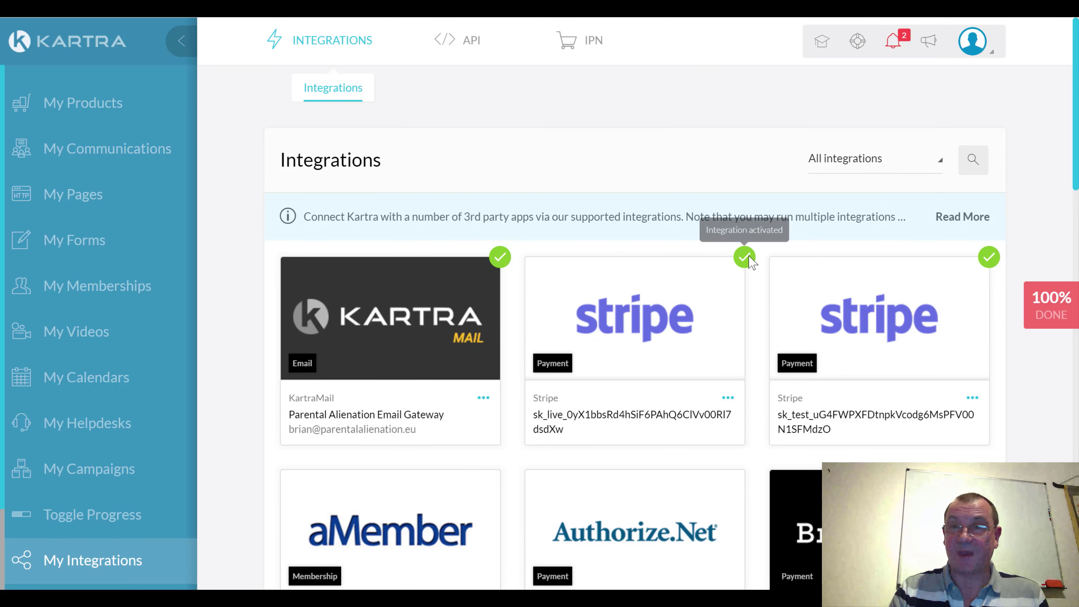
left_click(880, 166)
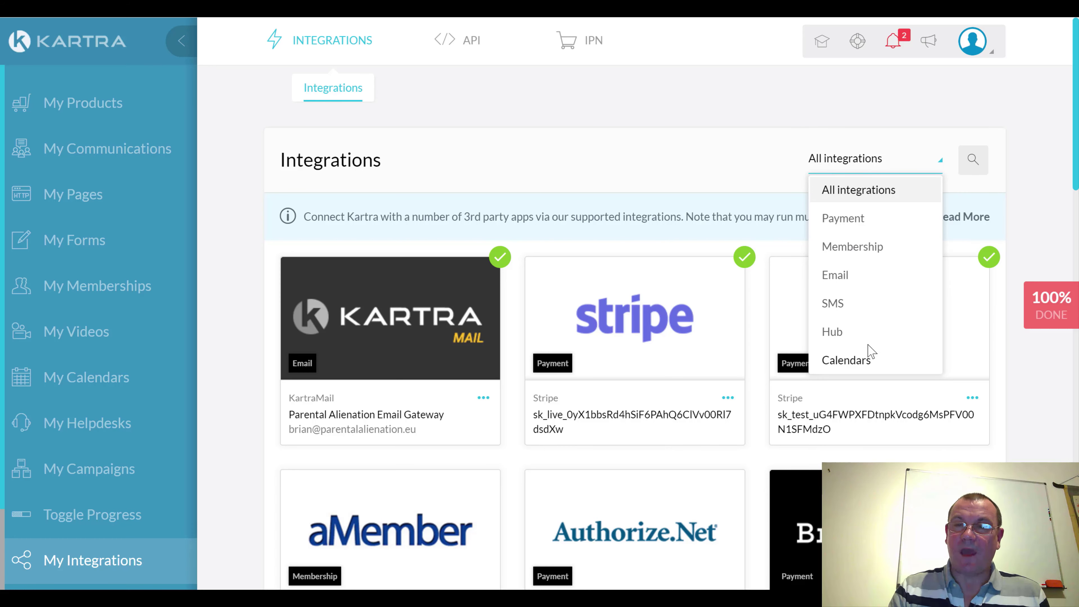
scroll(869, 349, "down", 1)
scroll(869, 345, "down", 10)
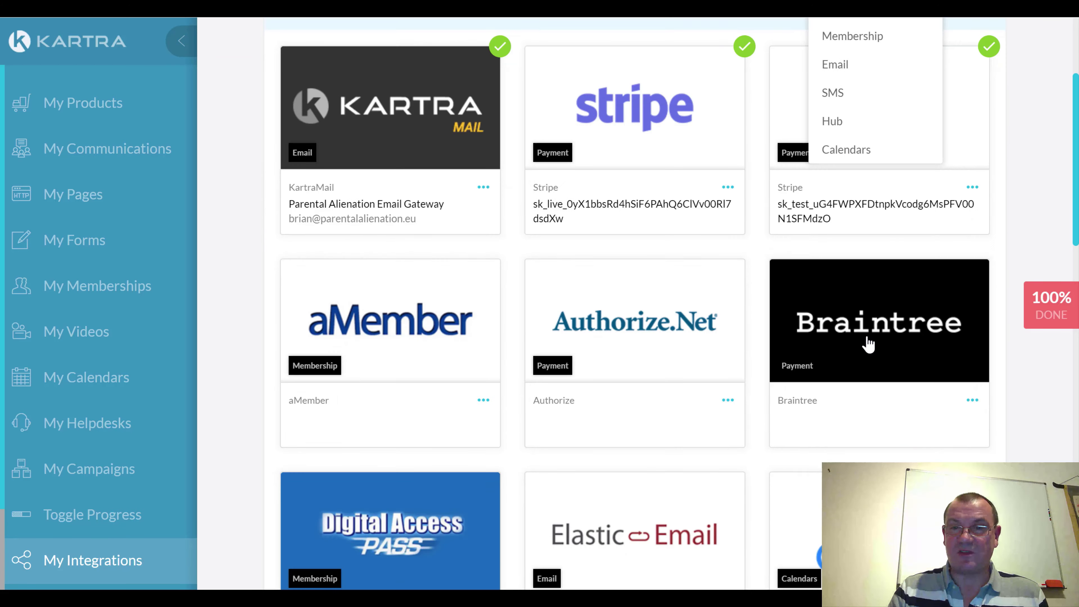
scroll(869, 344, "down", 16)
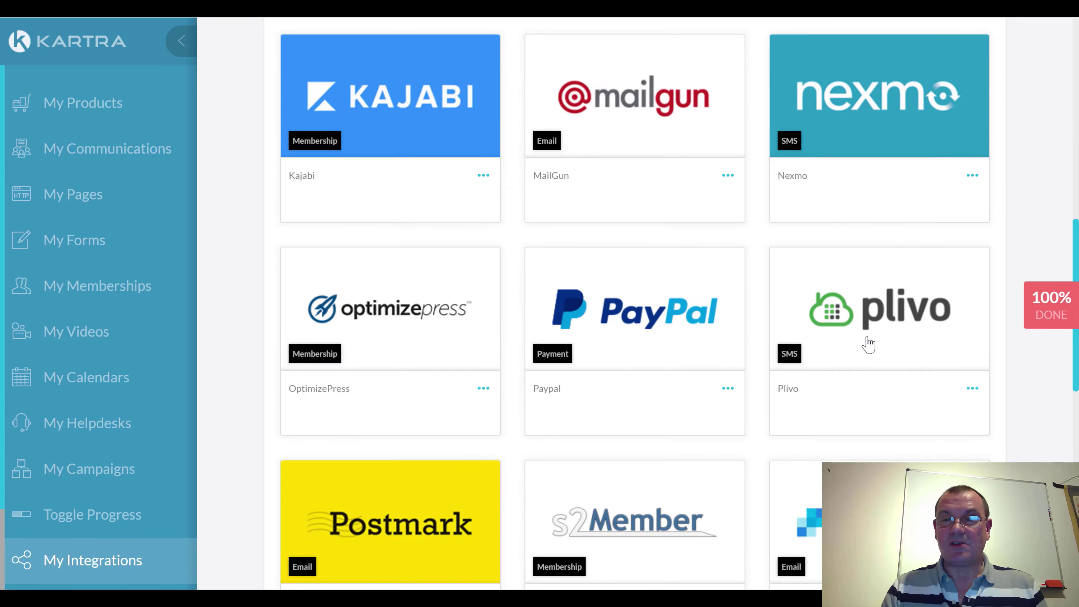
scroll(869, 344, "down", 4)
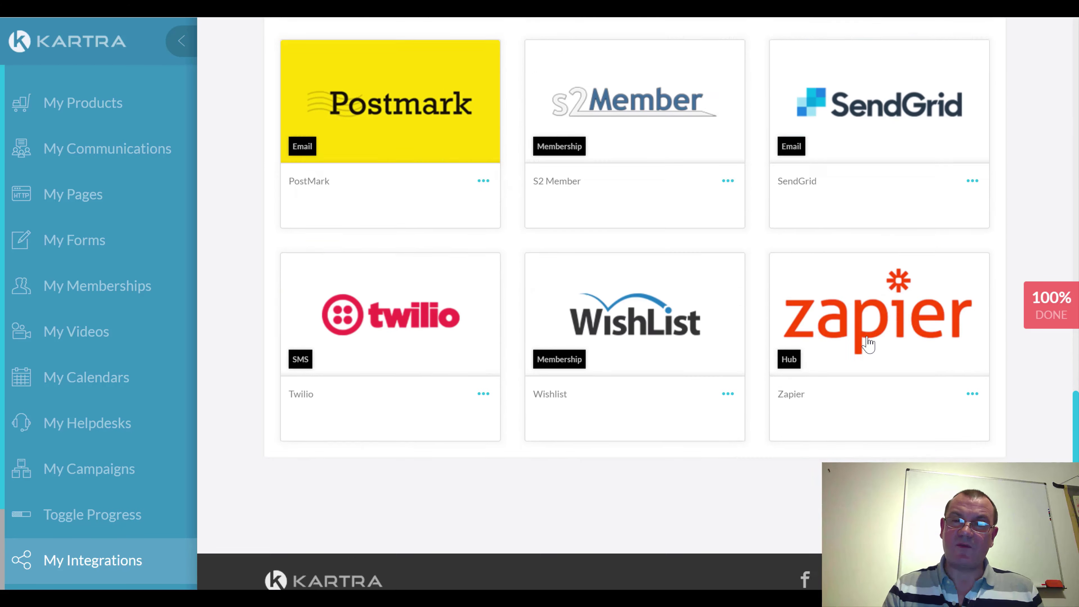
scroll(869, 345, "up", 7)
scroll(869, 344, "up", 11)
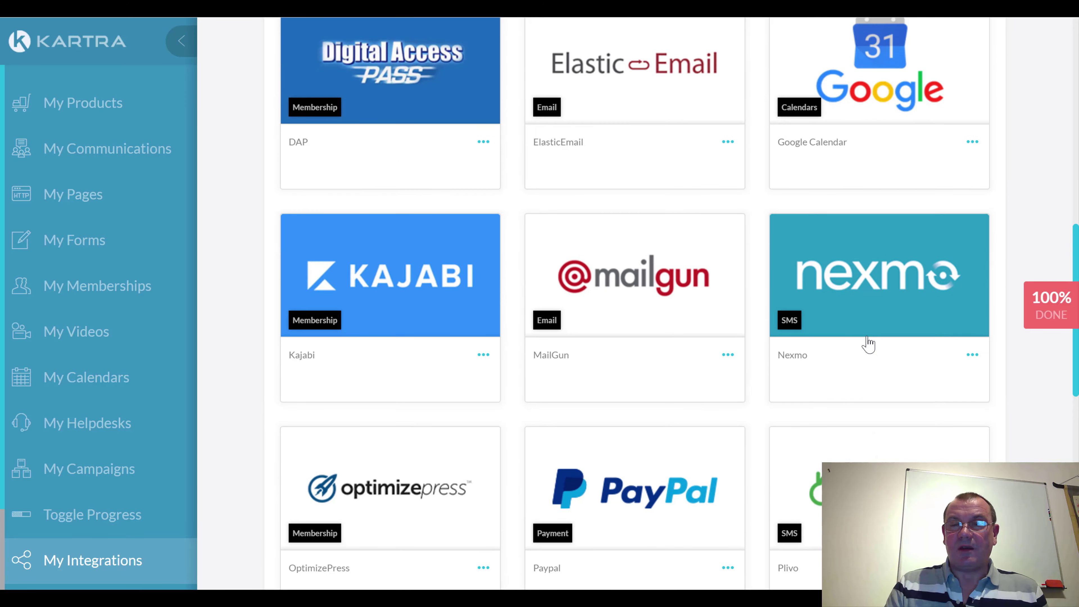
scroll(881, 368, "up", 11)
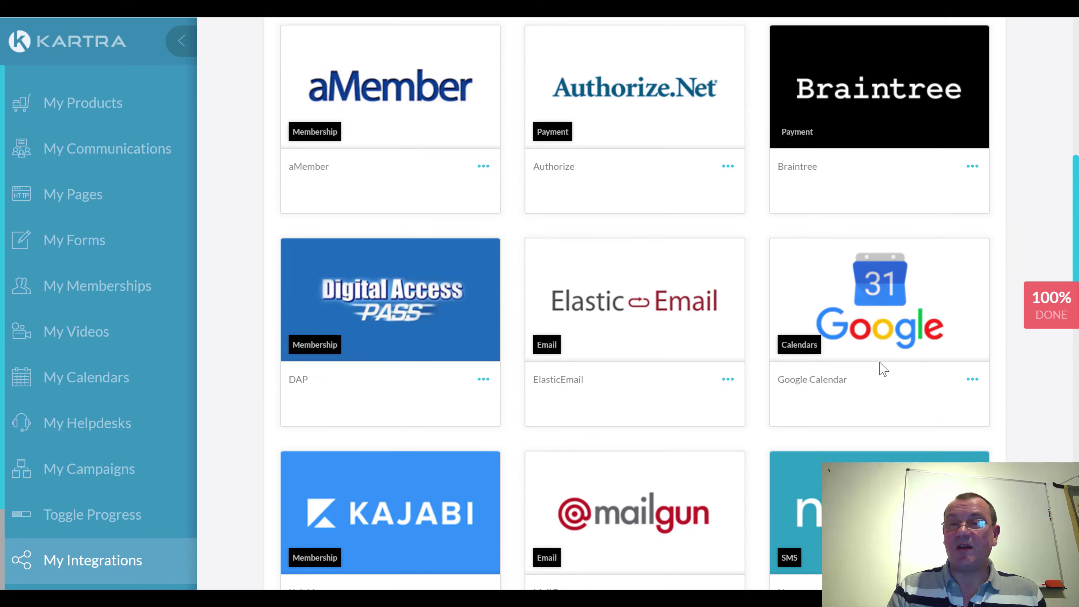
scroll(882, 368, "up", 3)
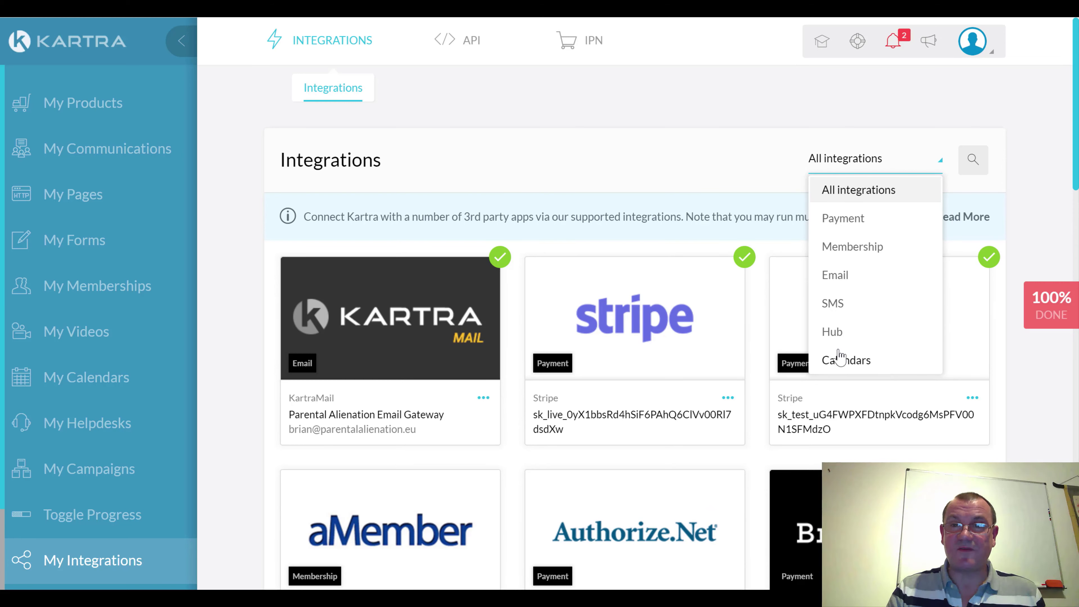
mouse_move(460, 52)
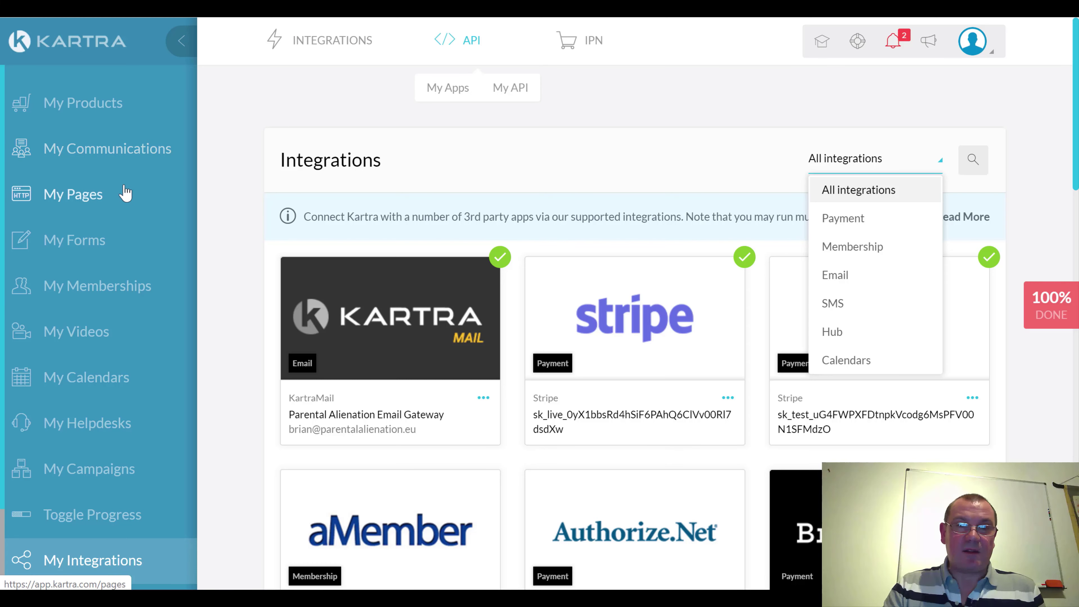
- Open the marketplace in My Affiliate Promos and browse the niches in the All markets filter
scroll(125, 193, "down", 2)
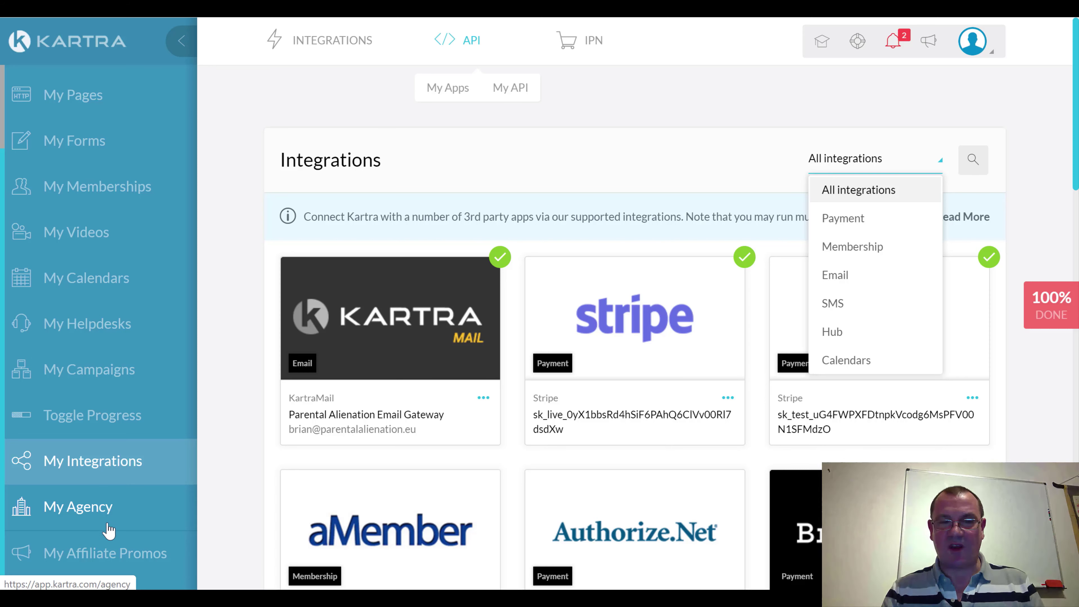
left_click(109, 556)
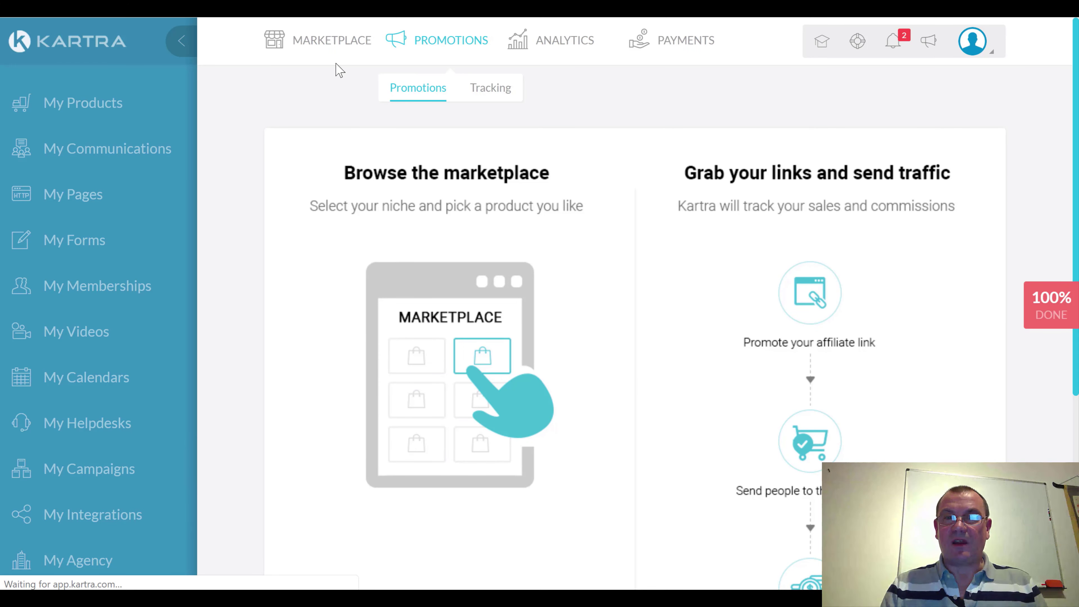
left_click(338, 49)
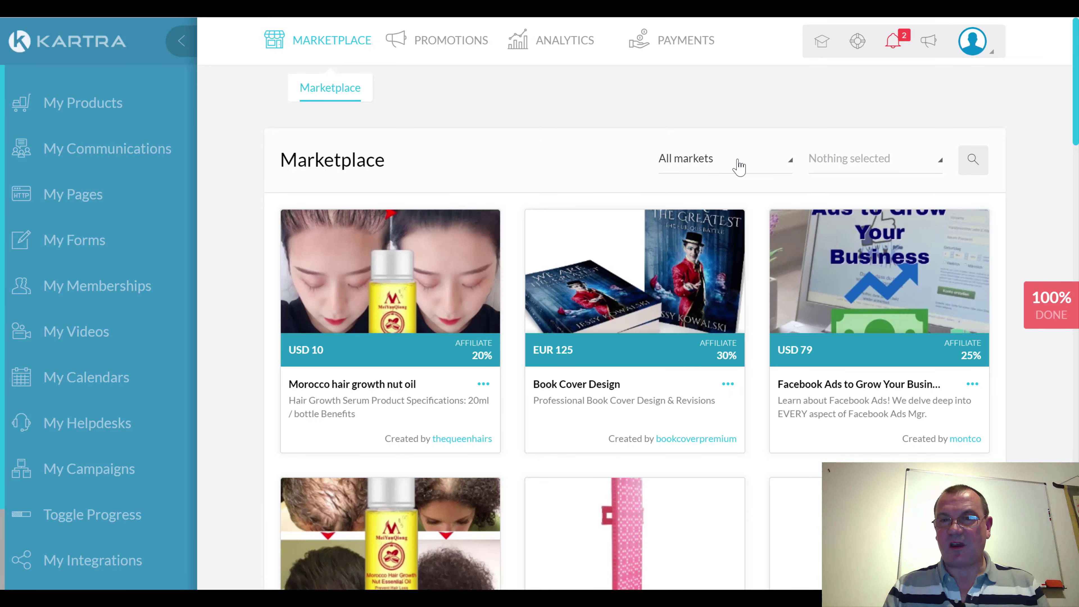
left_click(739, 167)
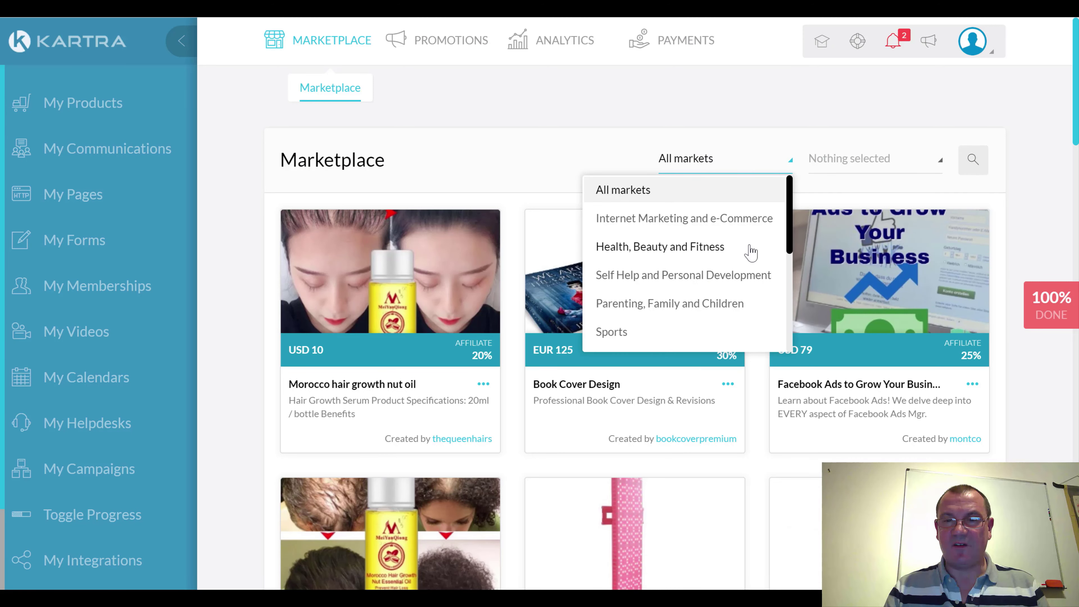
scroll(750, 252, "down", 5)
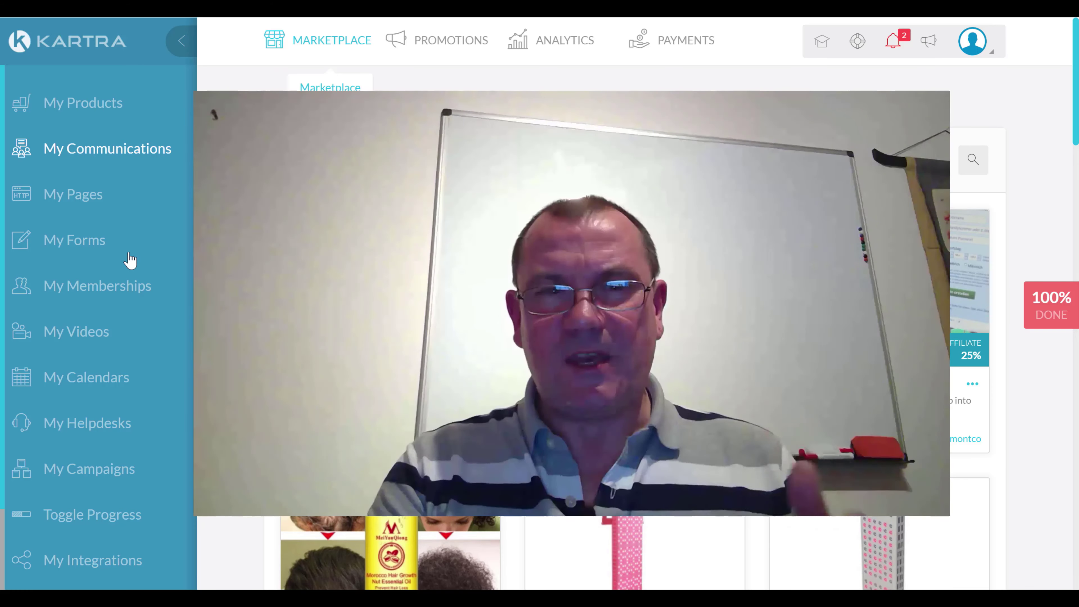
scroll(130, 260, "down", 2)
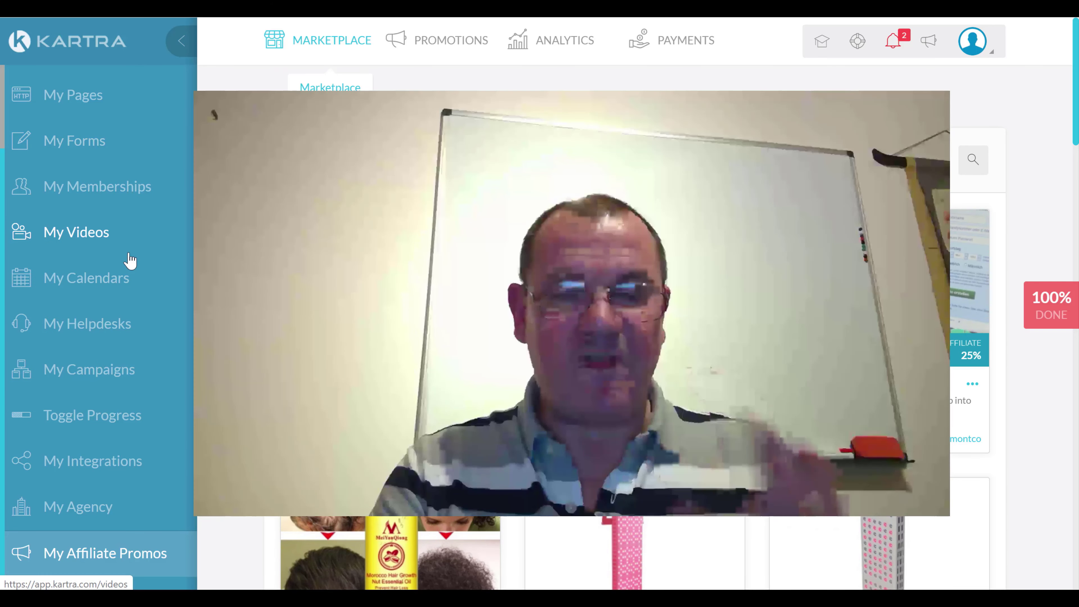
scroll(130, 260, "up", 2)
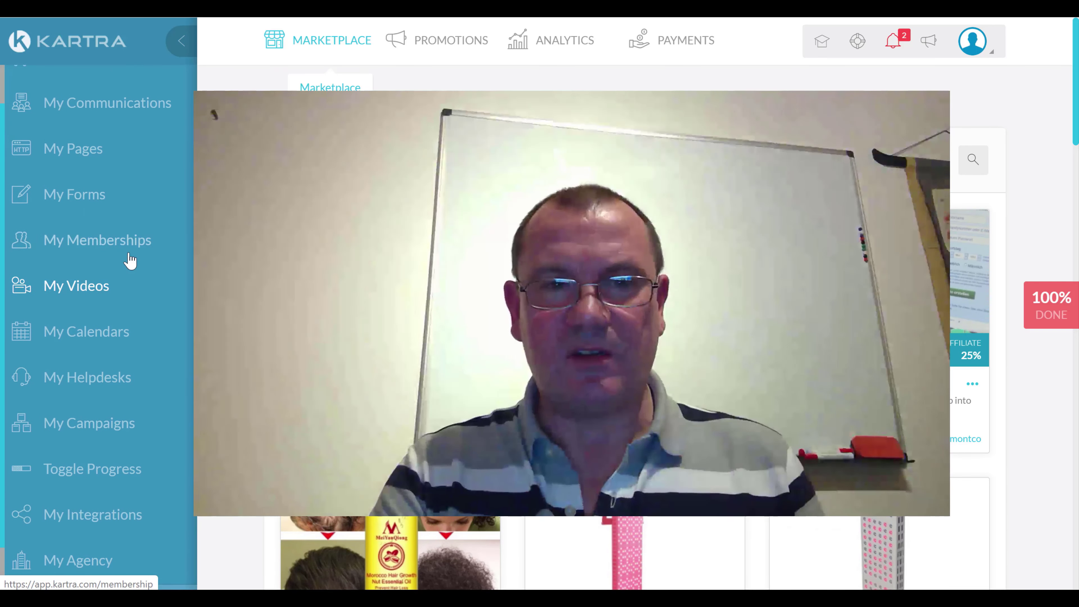
scroll(127, 301, "up", 1)
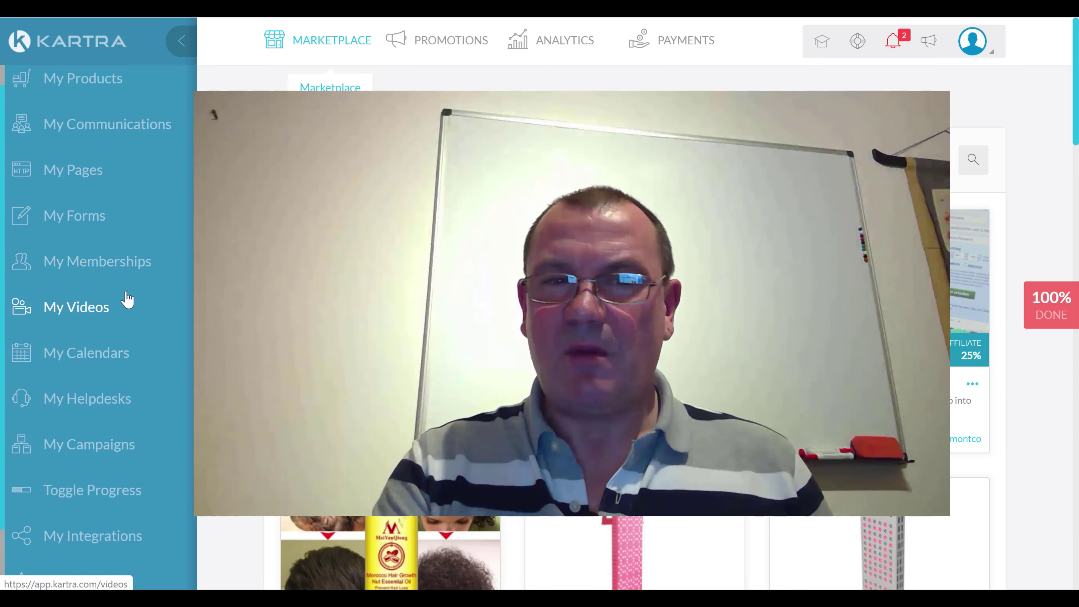